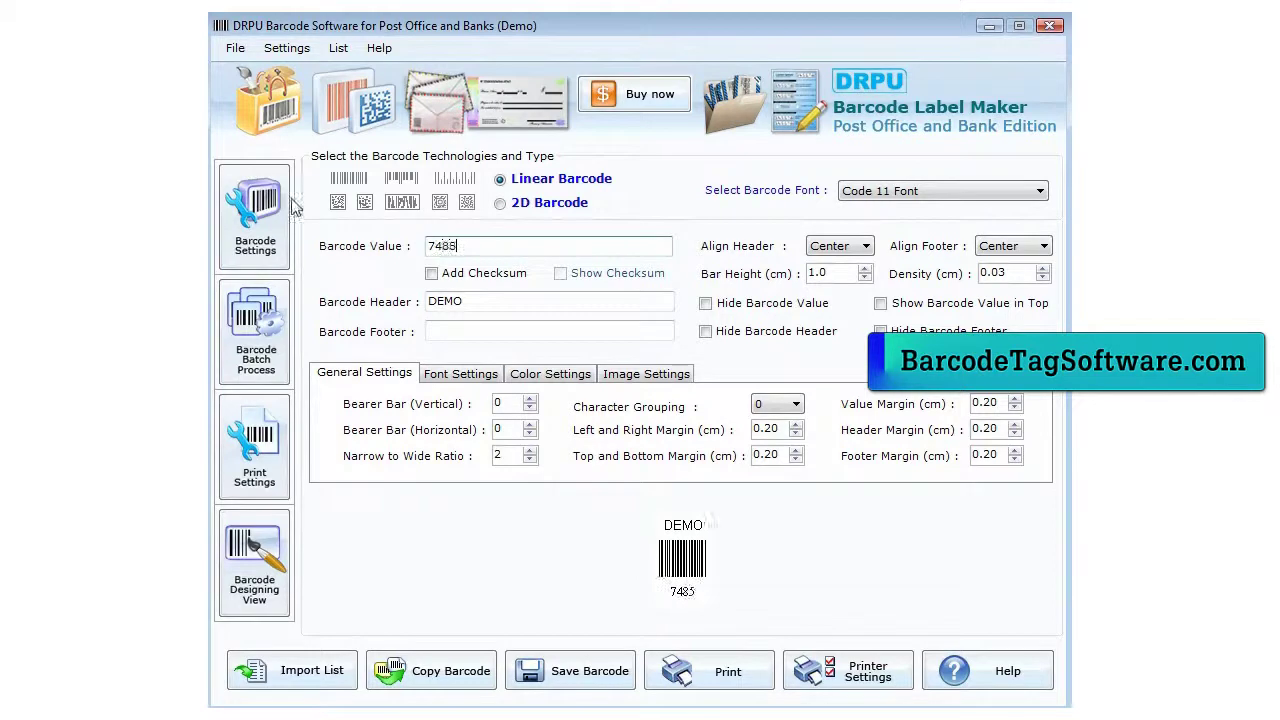
pyautogui.write('392455')
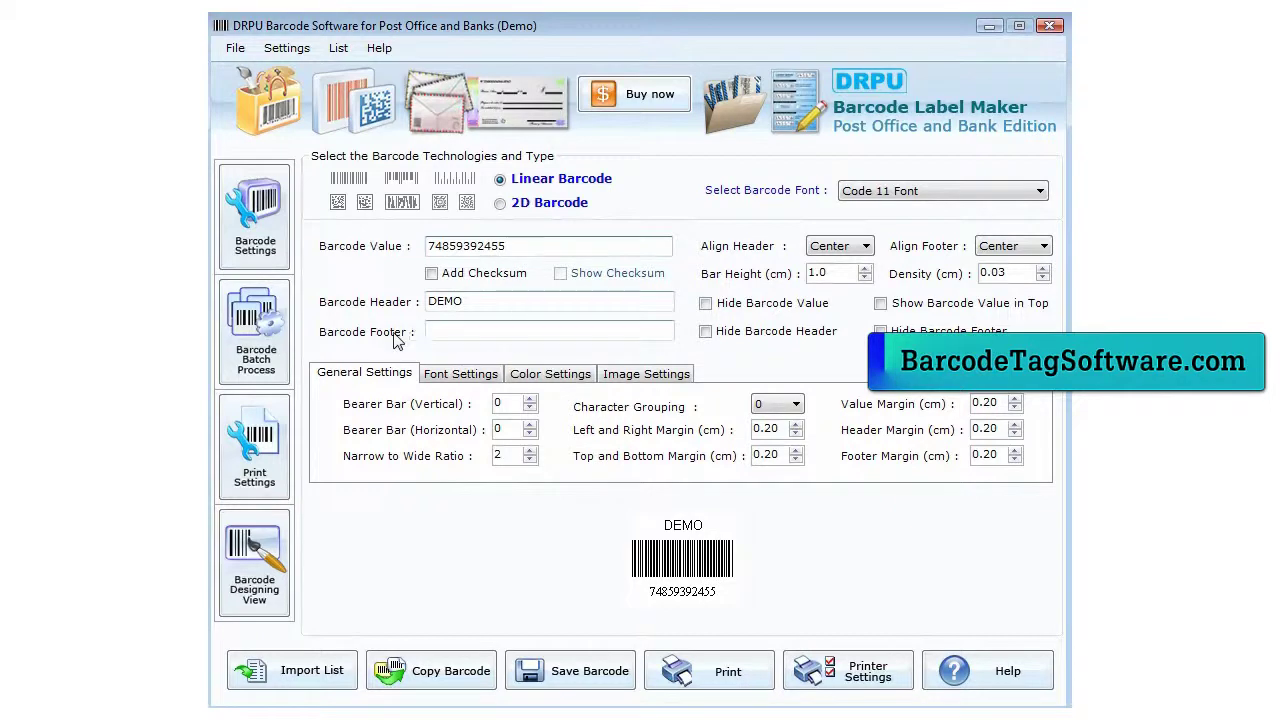
pyautogui.click(436, 336)
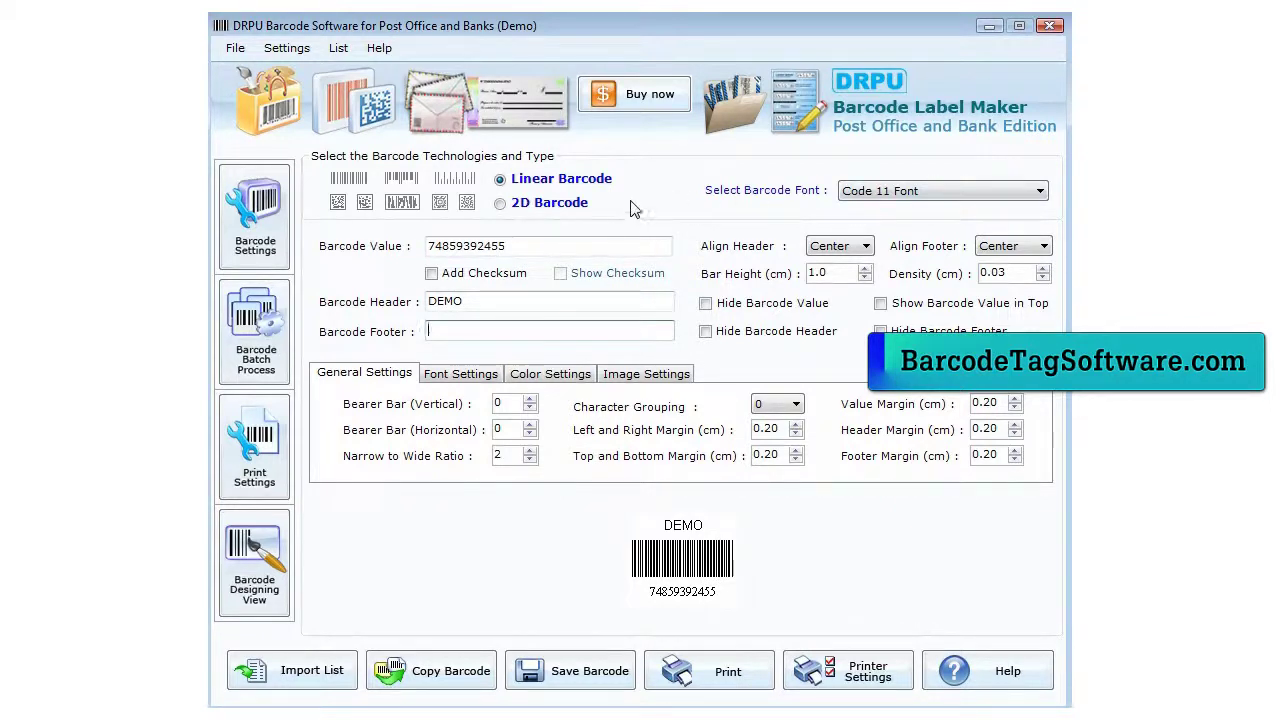
pyautogui.click(878, 191)
pyautogui.click(871, 393)
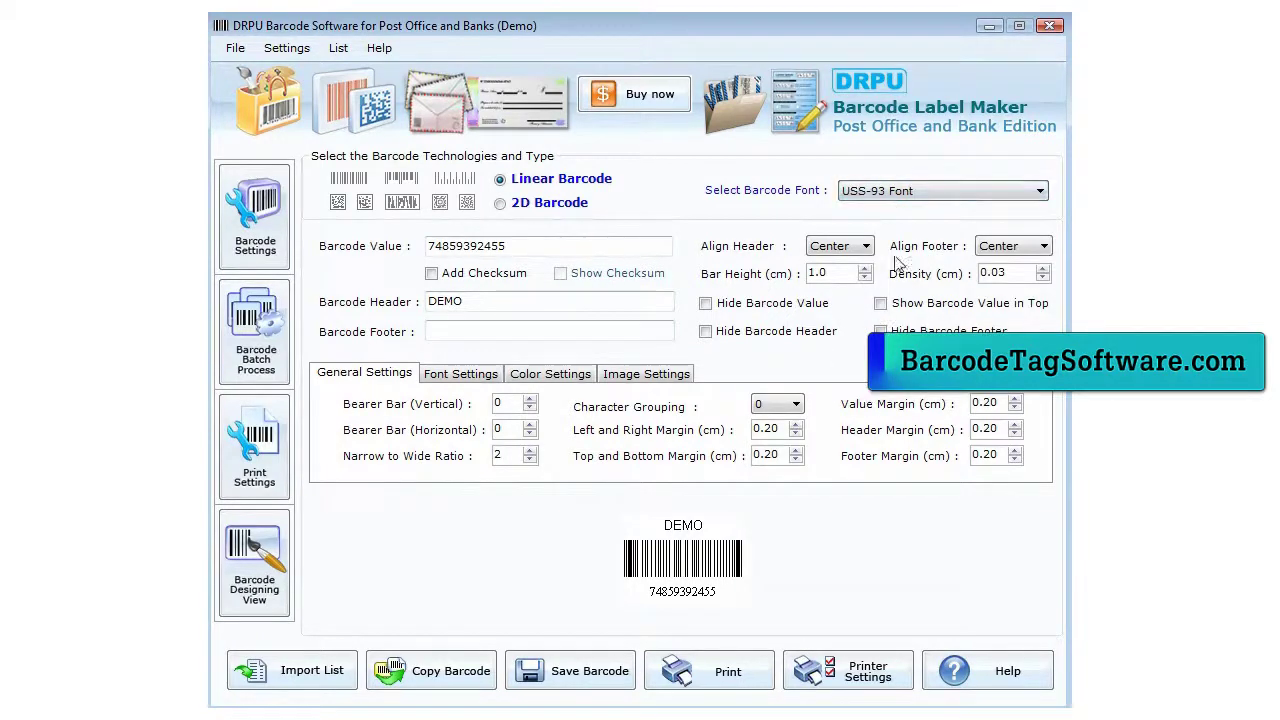
pyautogui.scroll(-3, 898, 198)
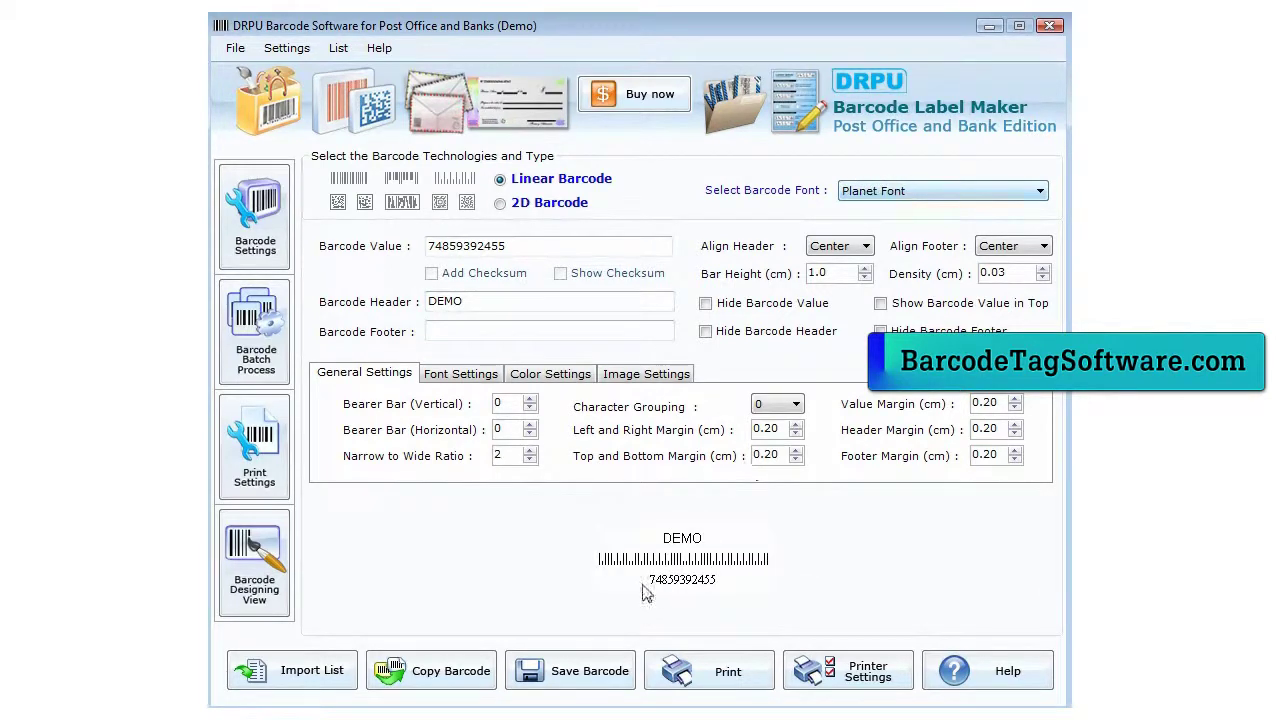
pyautogui.click(914, 198)
pyautogui.click(914, 198)
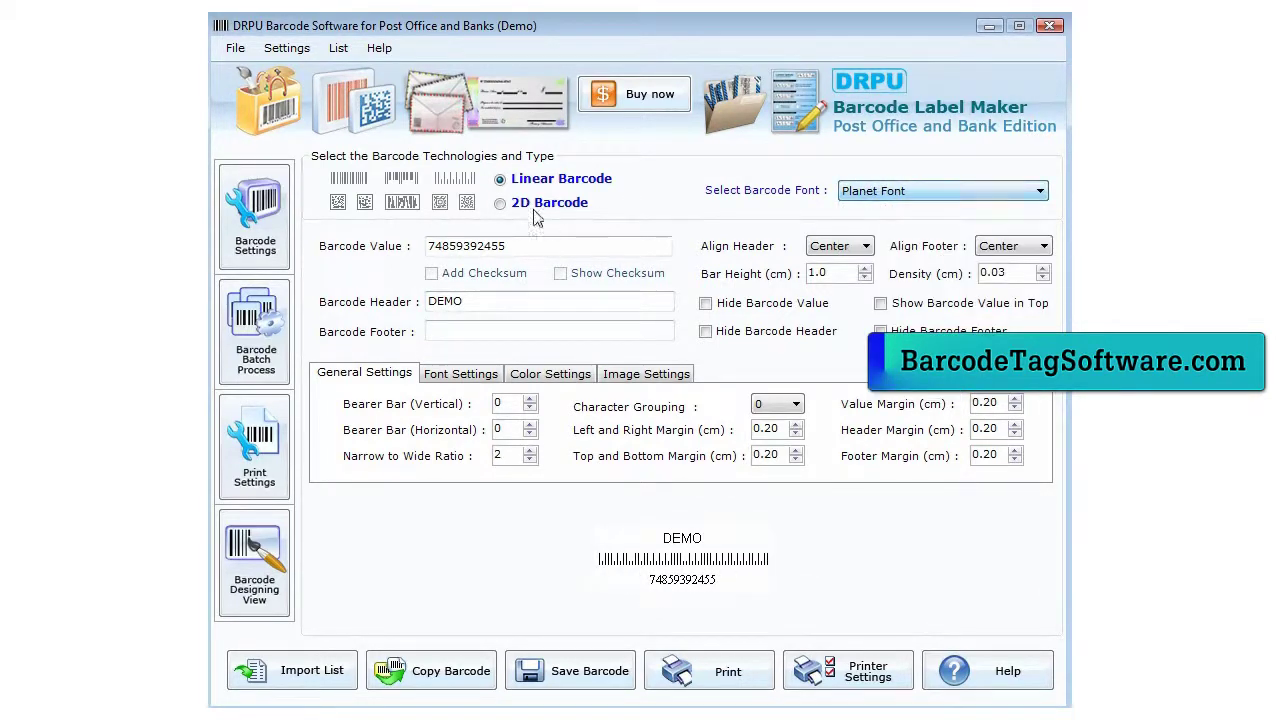
# Step: Switch the barcode technology to 2D Barcode and choose MICR Font as its font
pyautogui.click(549, 203)
pyautogui.click(892, 200)
pyautogui.click(879, 222)
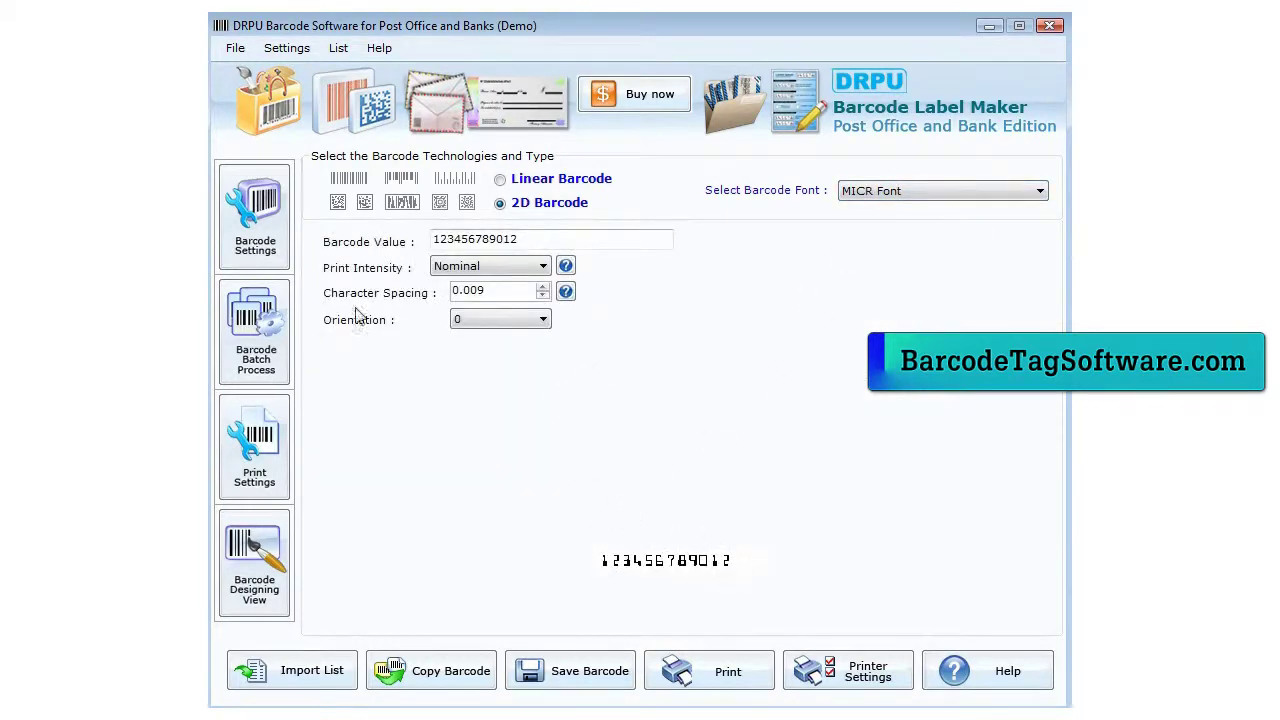
# Step: Increase the MICR barcode's character spacing to 0.021
pyautogui.click(543, 286)
pyautogui.click(543, 286)
pyautogui.click(543, 286)
pyautogui.click(543, 286)
pyautogui.click(543, 286)
pyautogui.click(543, 286)
pyautogui.click(524, 239)
pyautogui.doubleClick(524, 239)
pyautogui.click(533, 240)
pyautogui.write('75')
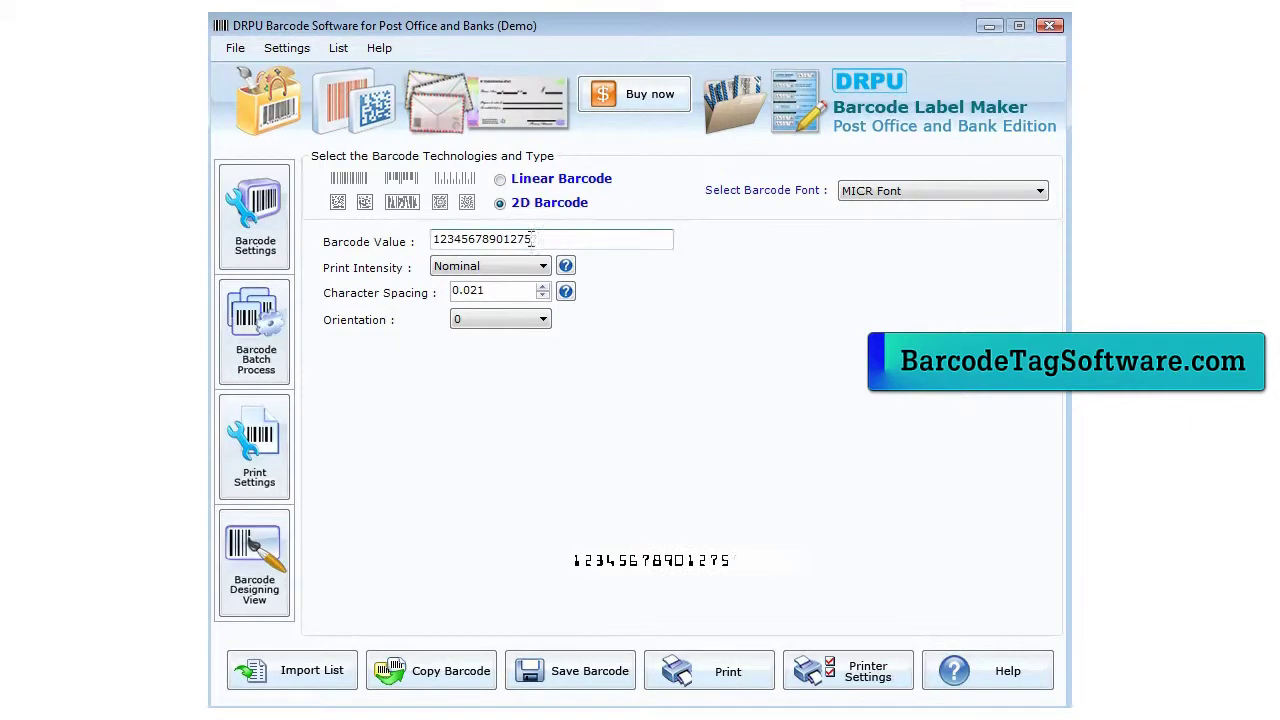
pyautogui.write('78453')
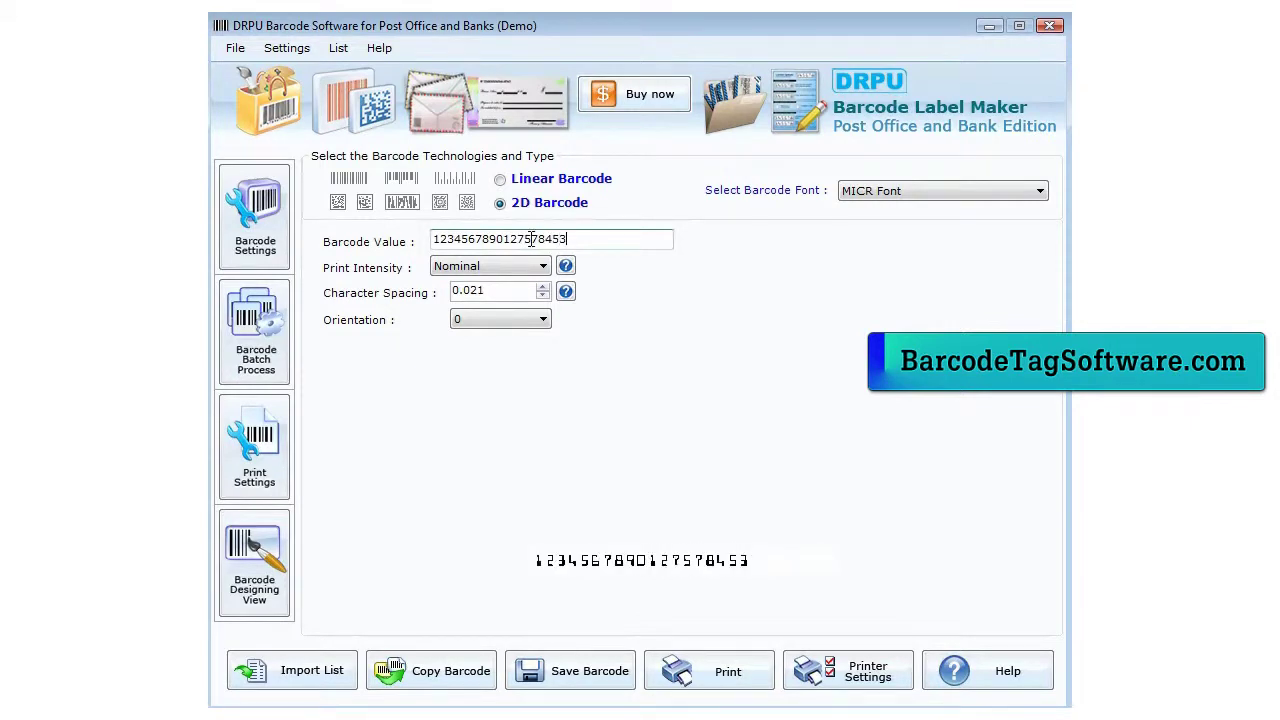
# Step: Keep the MICR barcode's orientation at 0 and set its print intensity to Maximum
pyautogui.click(543, 319)
pyautogui.click(629, 354)
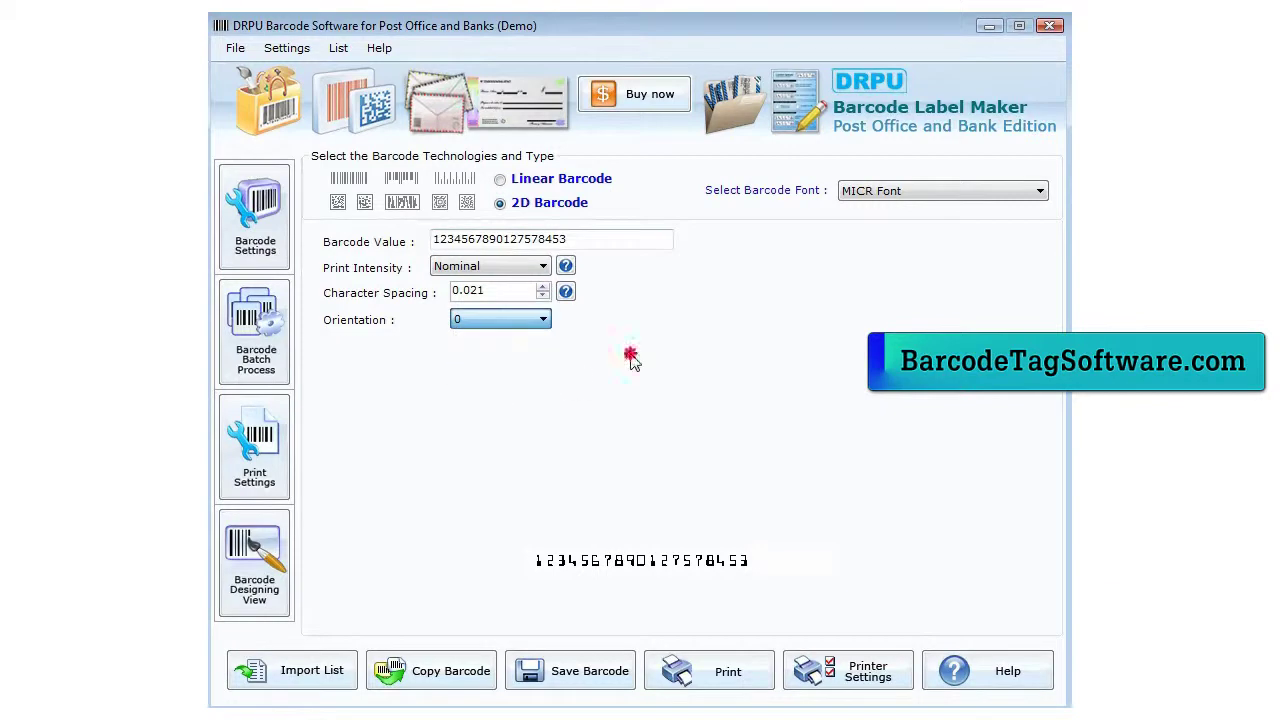
pyautogui.click(510, 267)
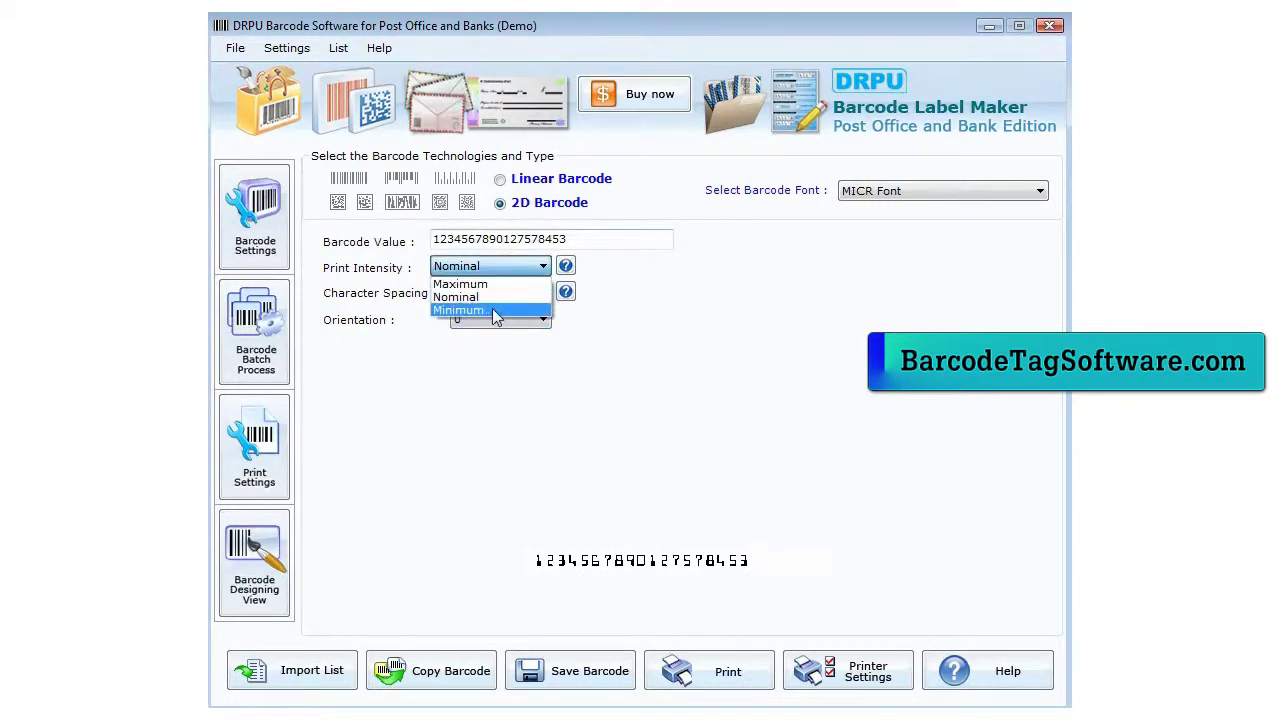
pyautogui.click(497, 312)
pyautogui.click(507, 267)
pyautogui.click(497, 280)
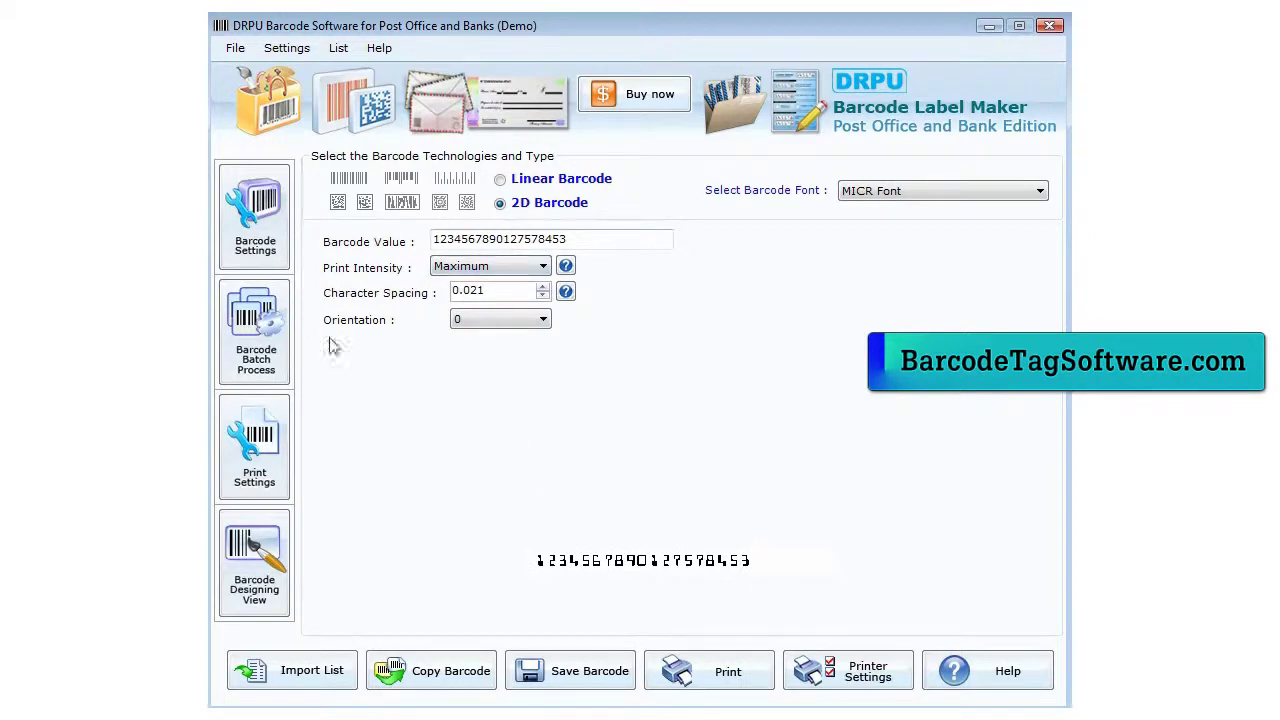
# Step: Generate a batch barcode value list as a sequential series with prefix 43, range 345 to 390 and suffix 76
pyautogui.click(263, 362)
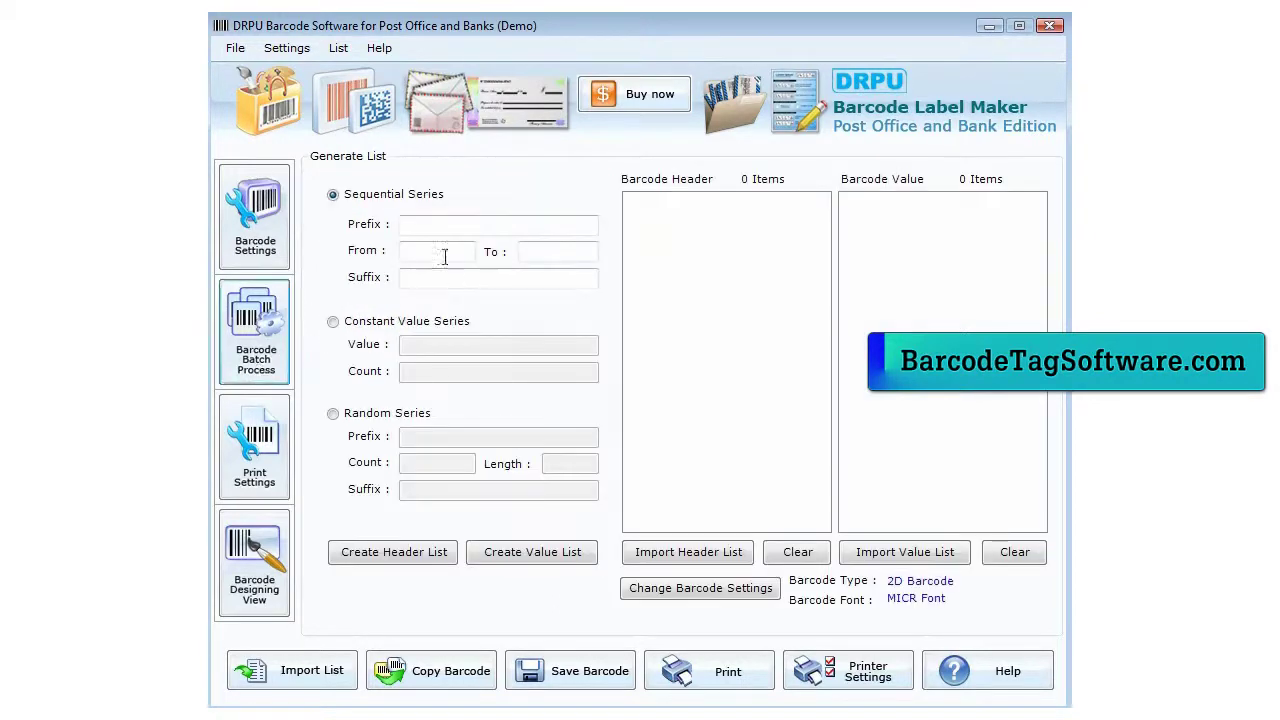
pyautogui.click(406, 226)
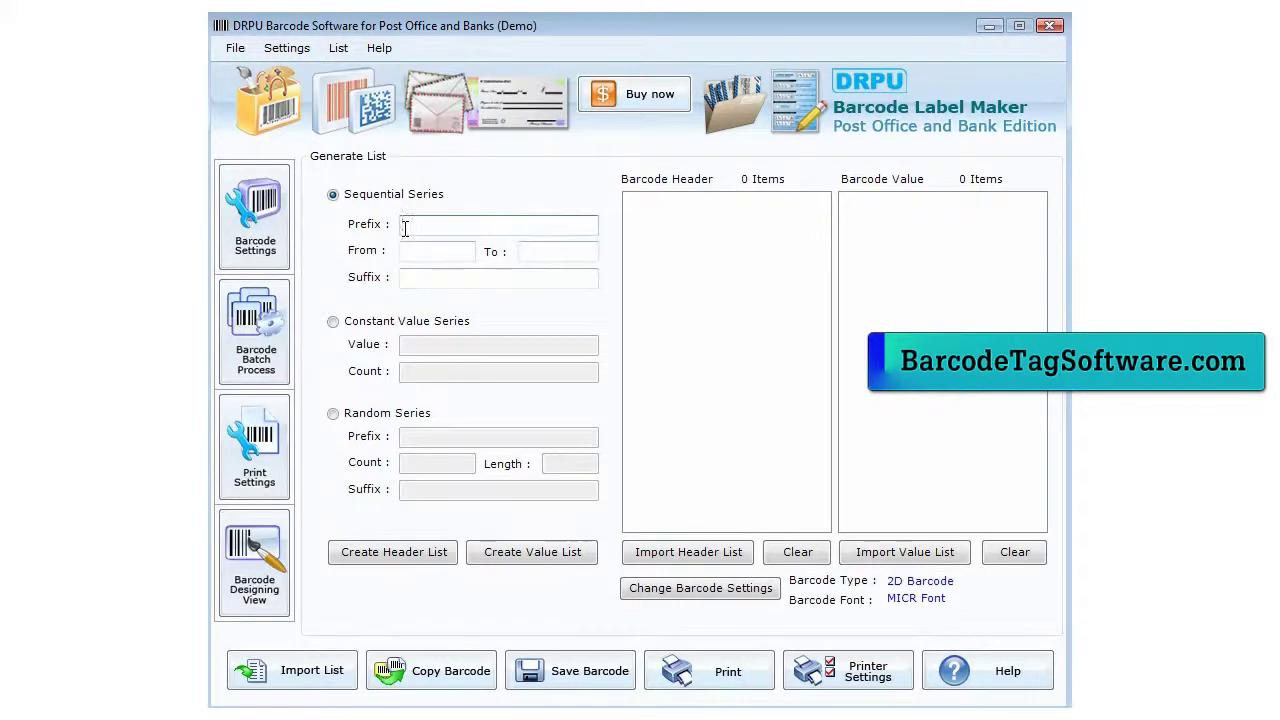
pyautogui.click(405, 277)
pyautogui.write('76')
pyautogui.click(424, 254)
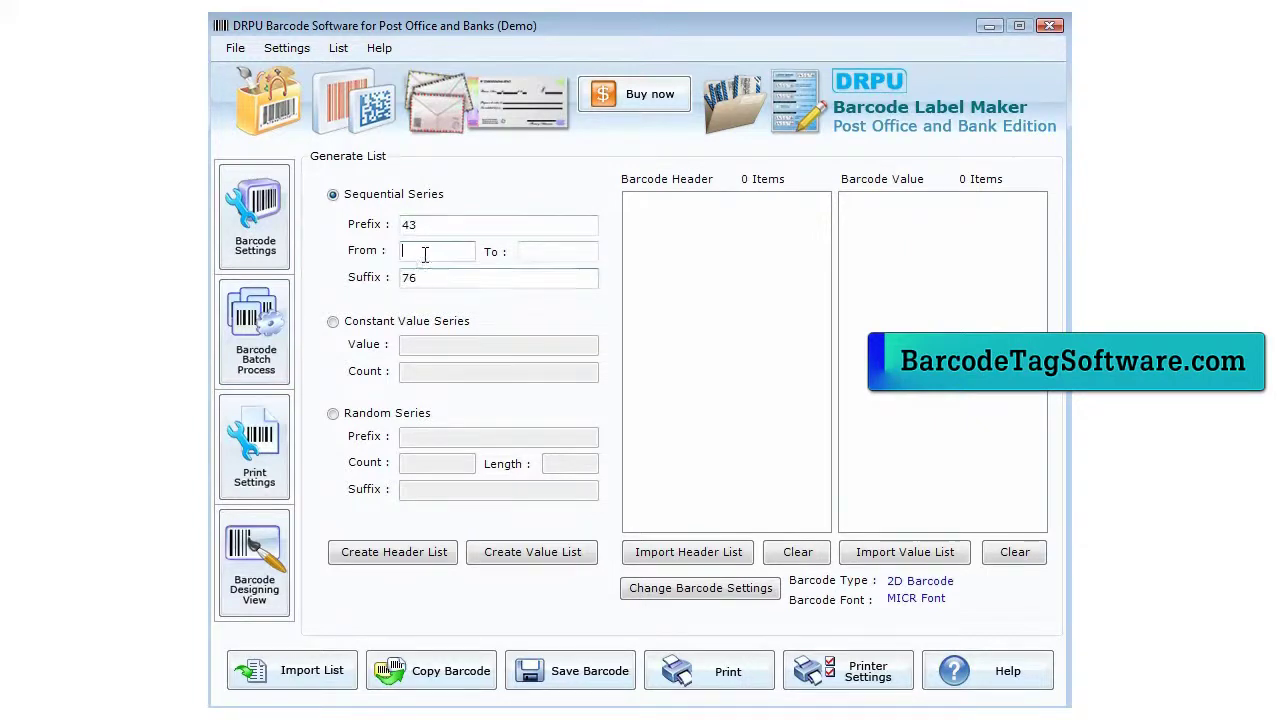
pyautogui.write('3')
pyautogui.click(528, 248)
pyautogui.click(526, 248)
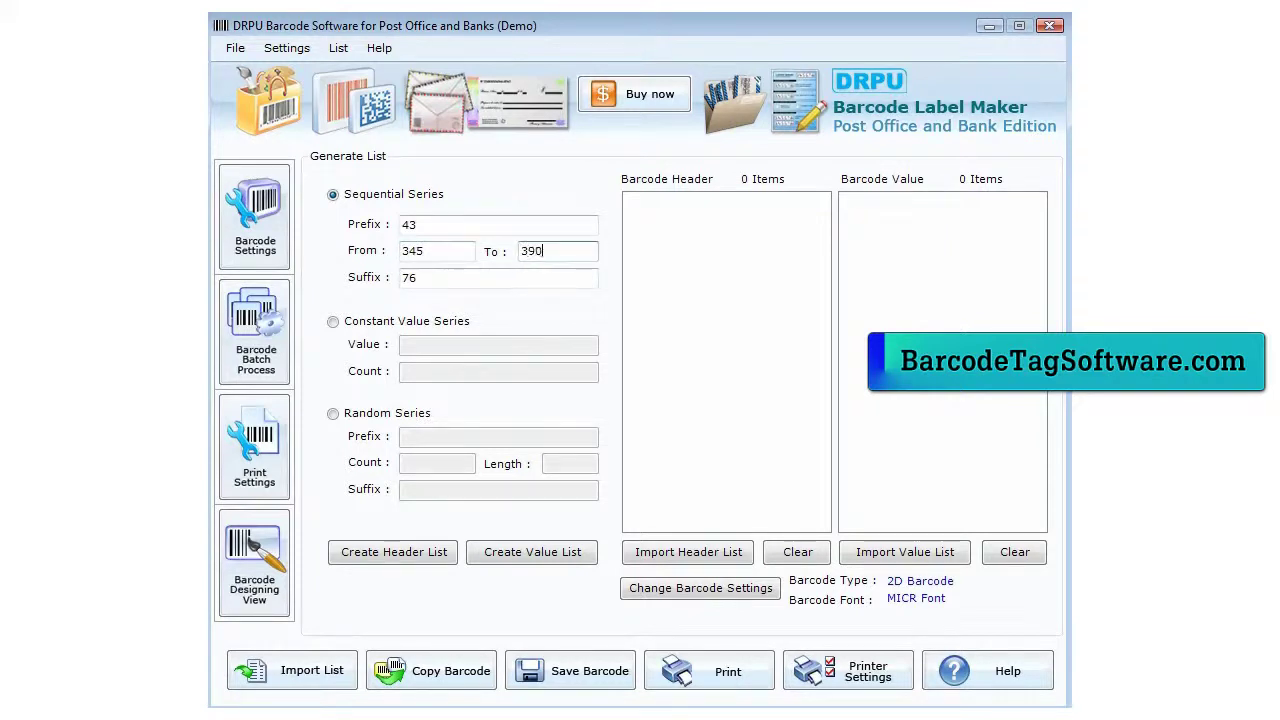
pyautogui.click(531, 556)
pyautogui.moveTo(1043, 257); pyautogui.dragTo(1042, 222)
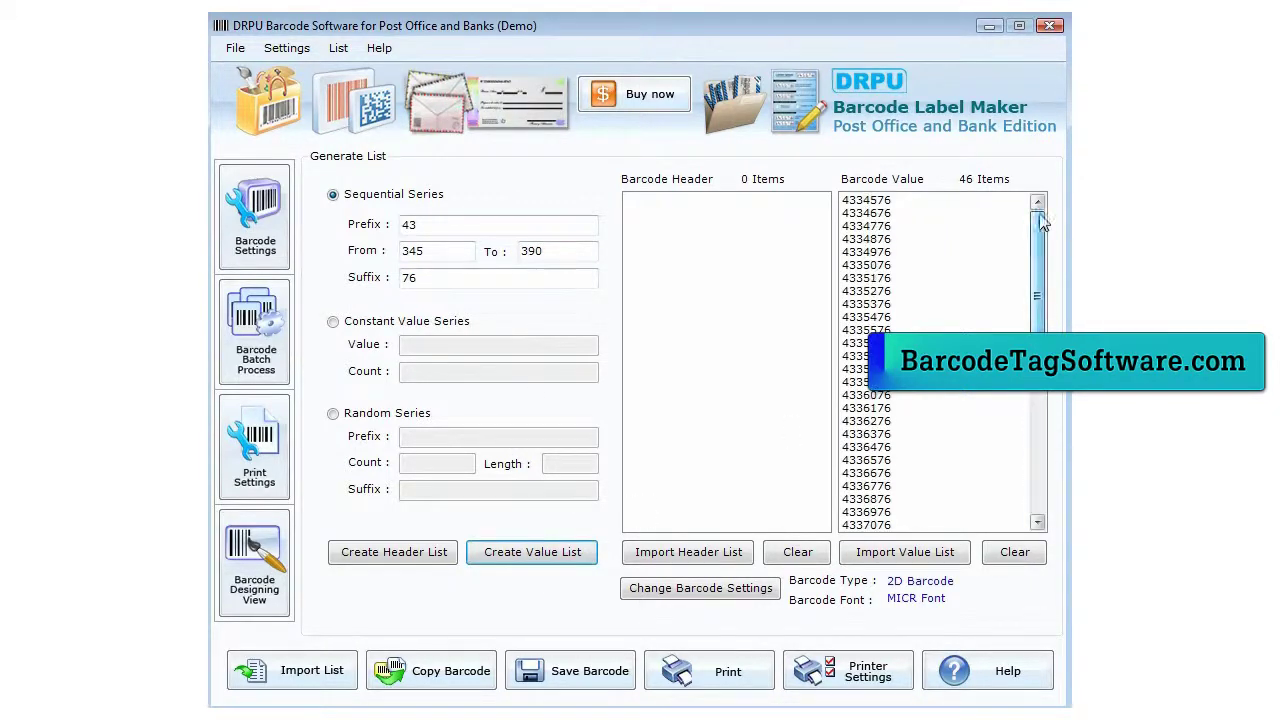
# Step: Generate the barcode value list as a constant value series with value 765436 and count 30
pyautogui.click(353, 324)
pyautogui.click(428, 344)
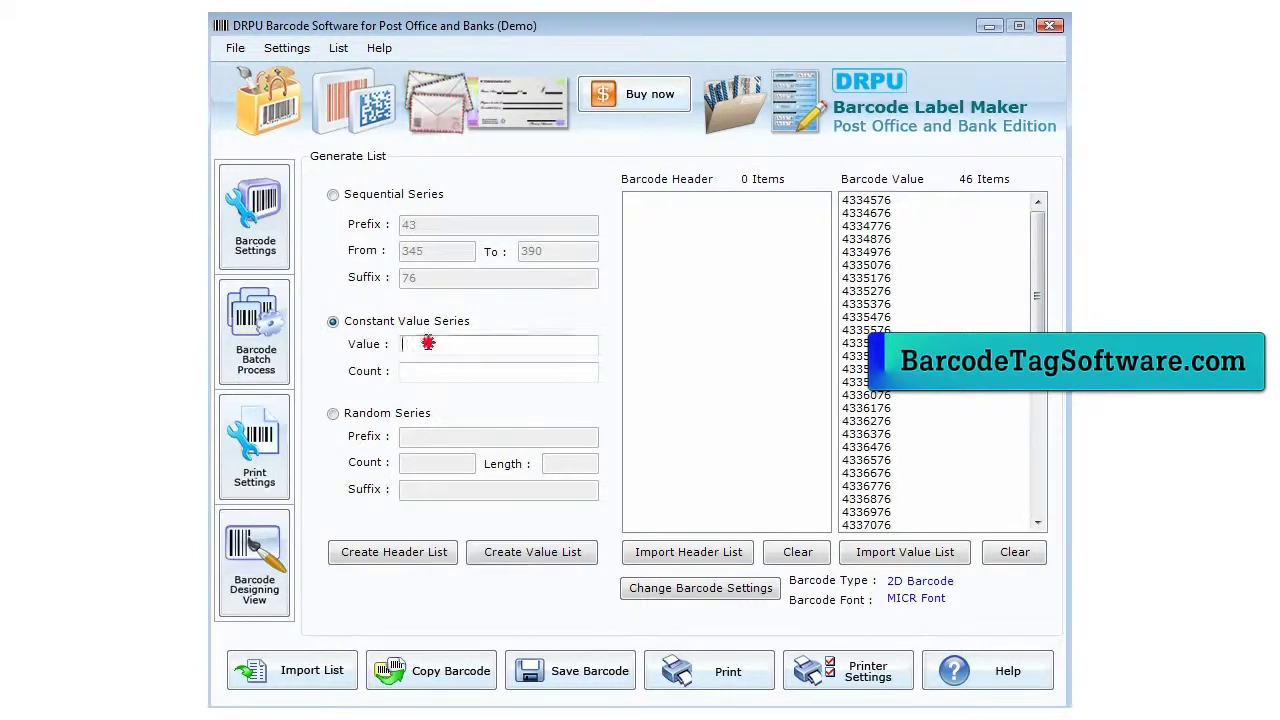
pyautogui.write('765436')
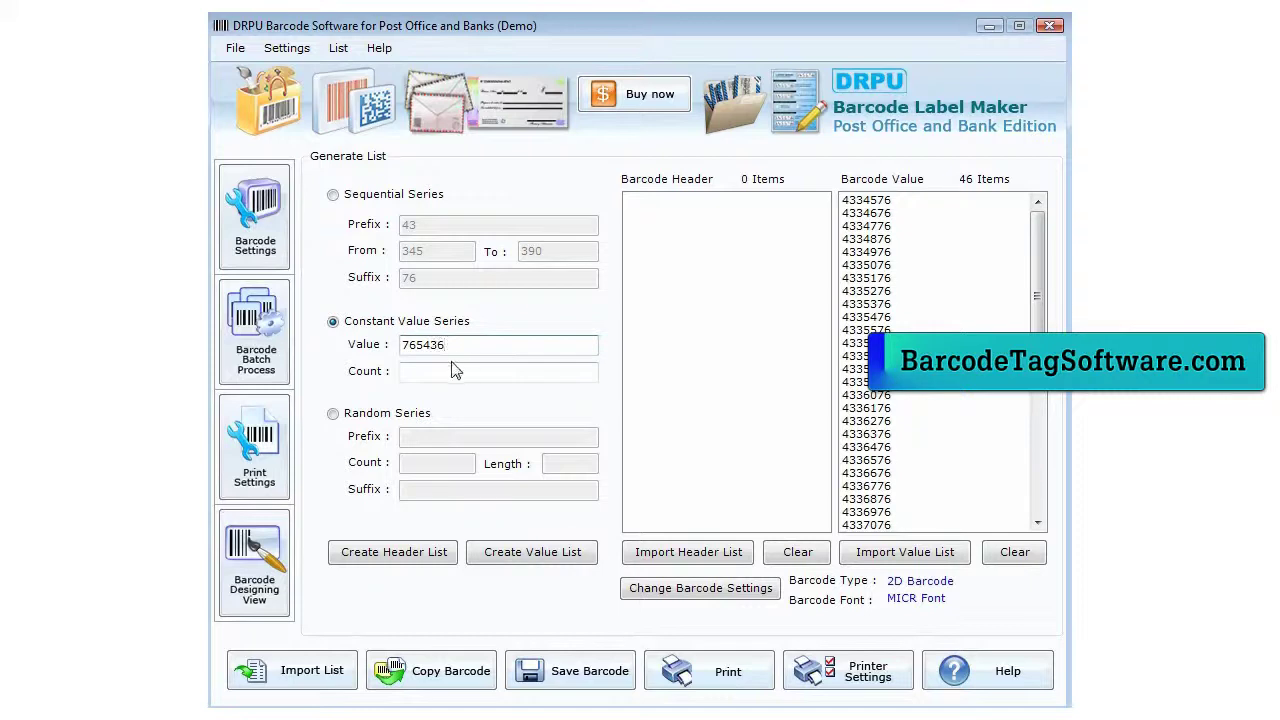
pyautogui.click(445, 367)
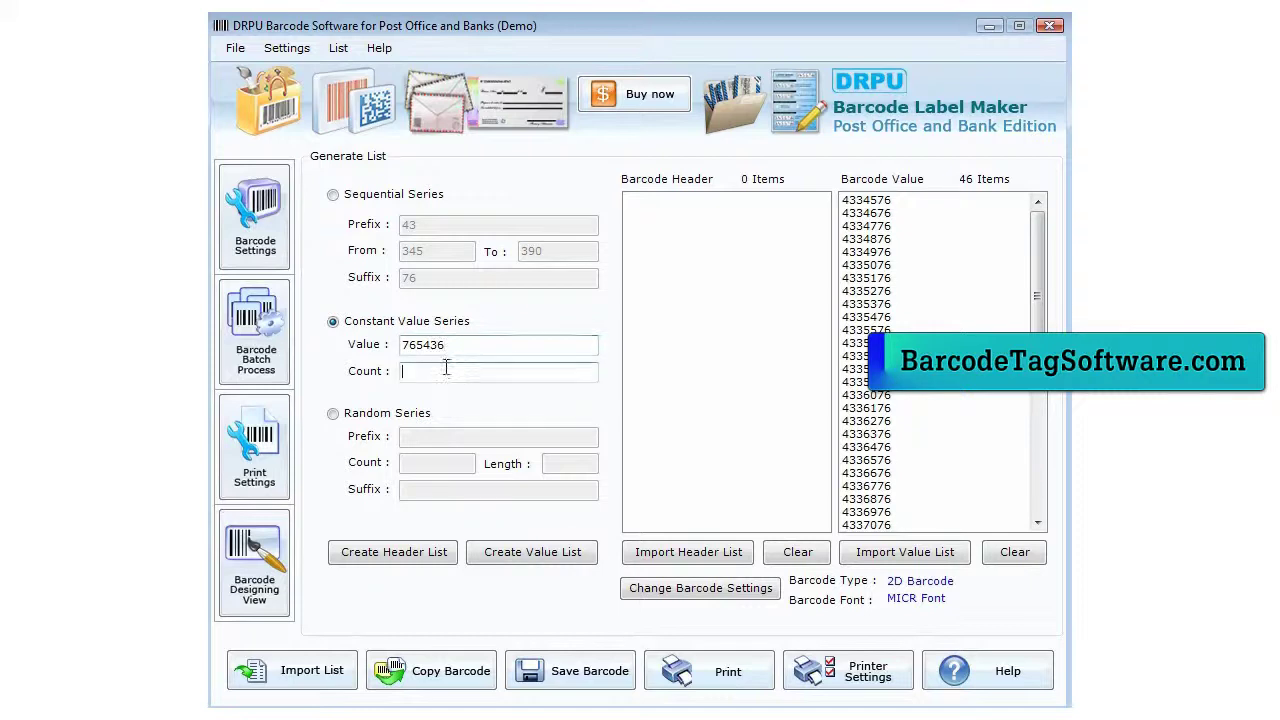
pyautogui.write('30')
pyautogui.click(503, 560)
pyautogui.moveTo(1037, 416)
pyautogui.mouseDown()
pyautogui.moveTo(1035, 455)
pyautogui.moveTo(1034, 420)
pyautogui.mouseUp()
# Step: Generate the barcode value list as a random series with prefix 56, count 20, length 6 and suffix 897
pyautogui.click(385, 413)
pyautogui.click(440, 437)
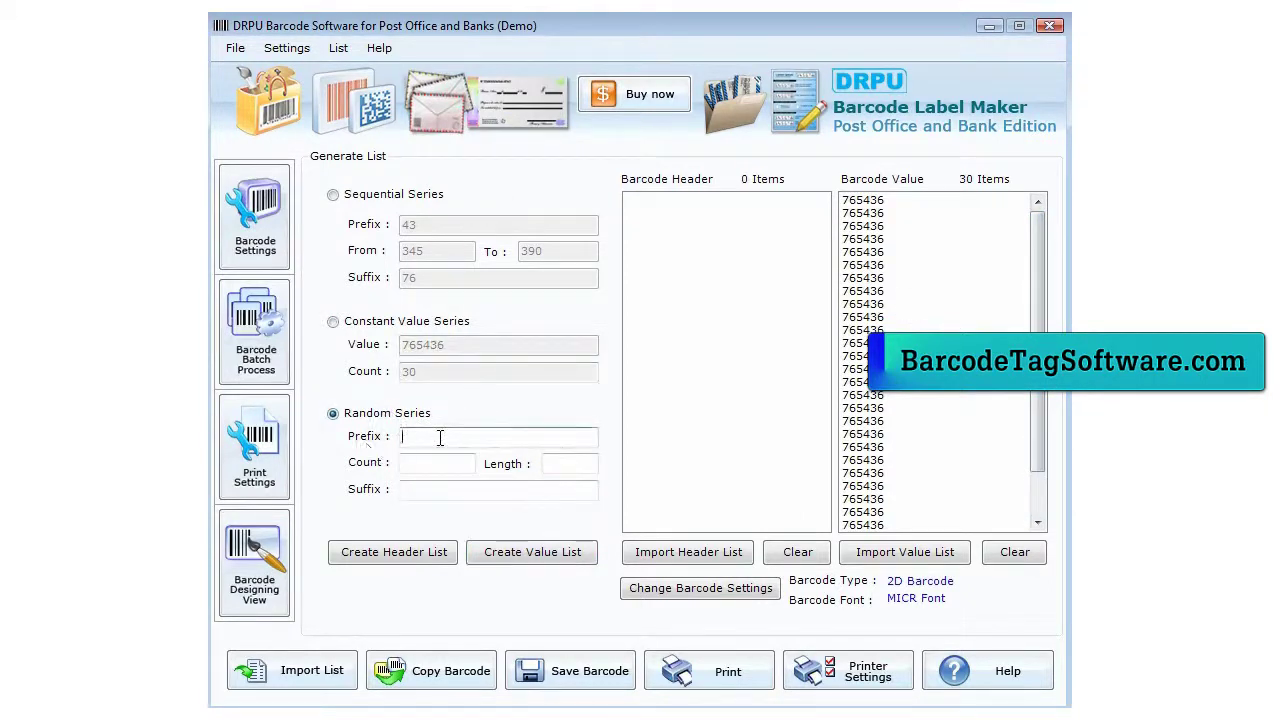
pyautogui.write('56')
pyautogui.click(433, 488)
pyautogui.click(433, 464)
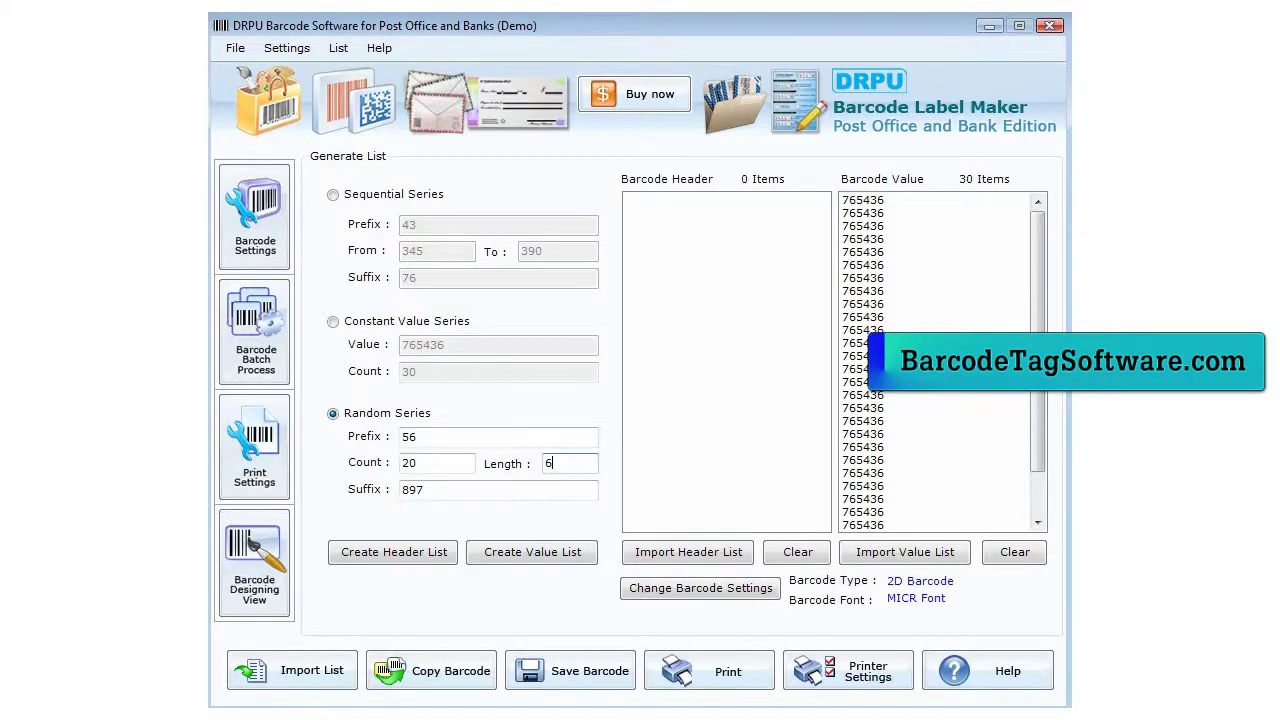
pyautogui.click(518, 552)
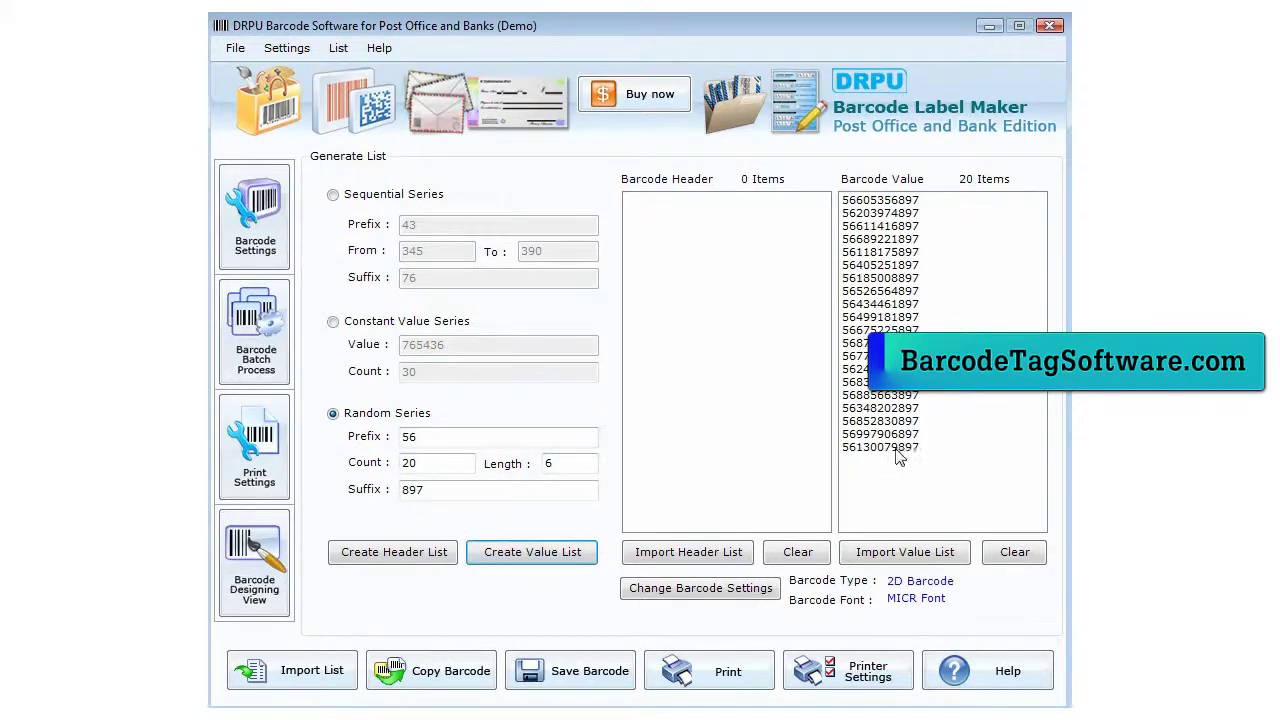
# Step: Set the print layout of the barcode batch to 3 rows
pyautogui.click(256, 479)
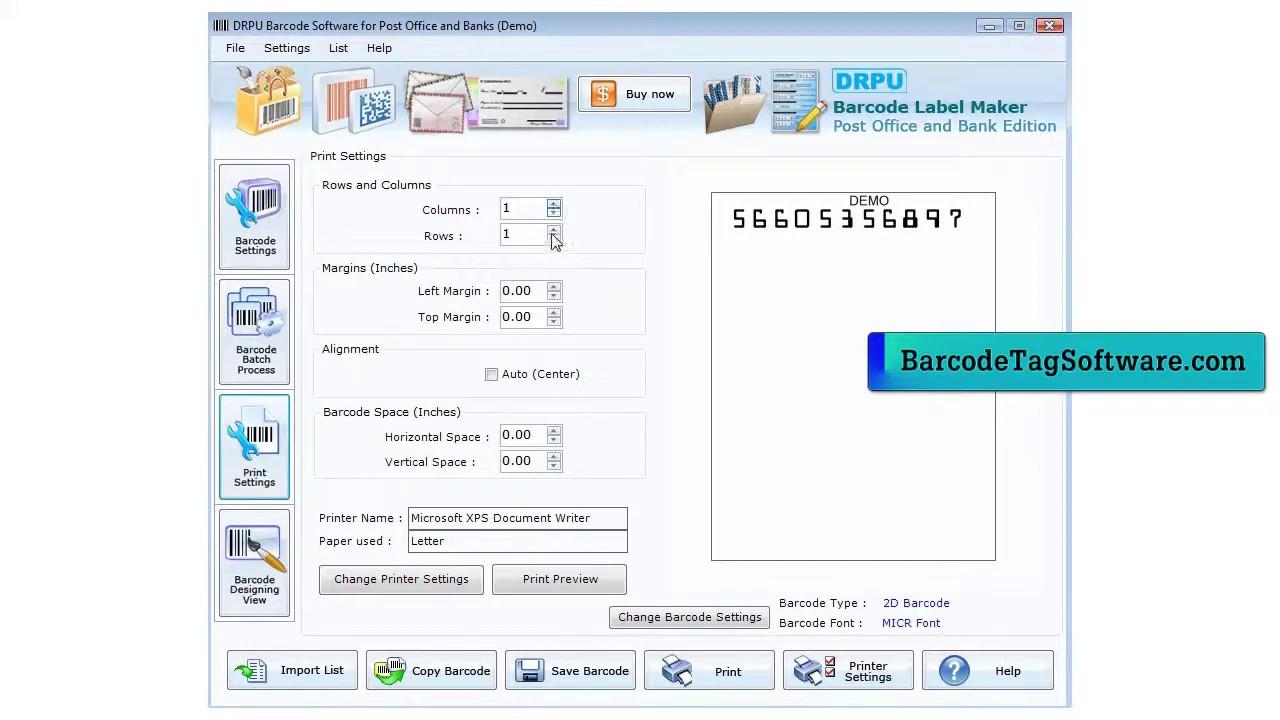
pyautogui.click(514, 246)
pyautogui.press('Up')
pyautogui.press('Up')
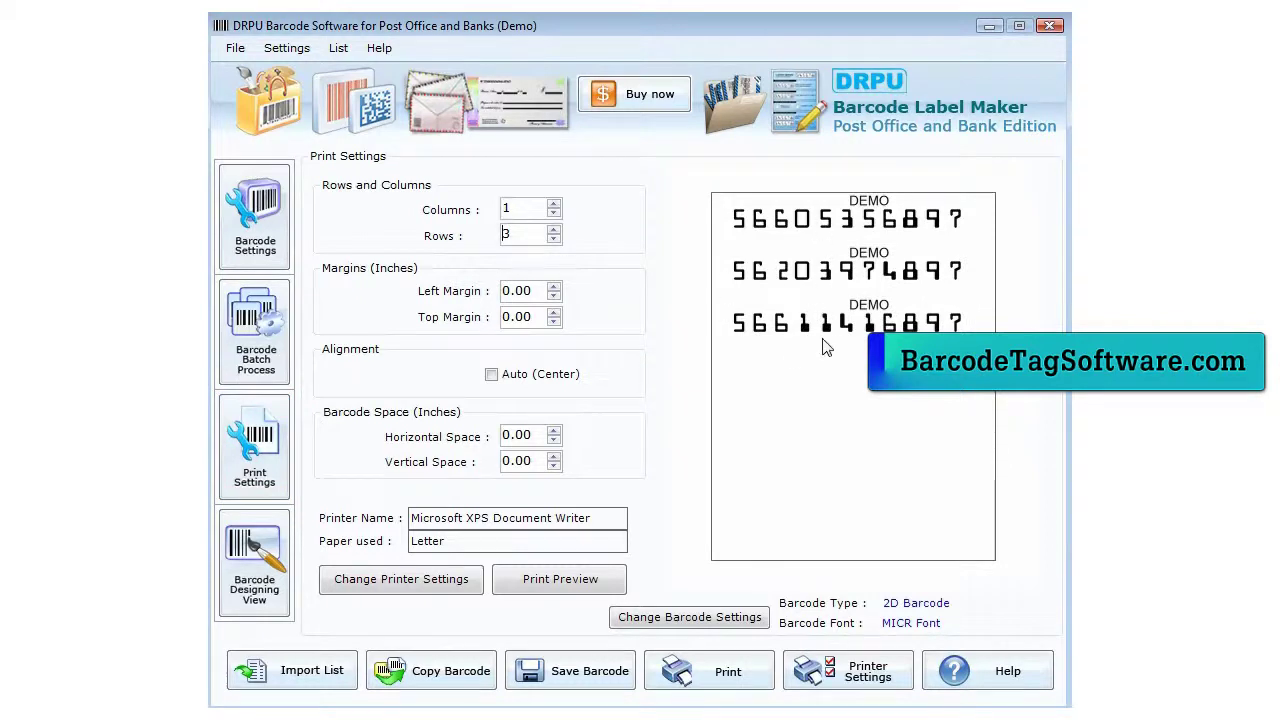
# Step: Examine the barcode sheet in an enlarged print preview, and close the preview
pyautogui.click(563, 588)
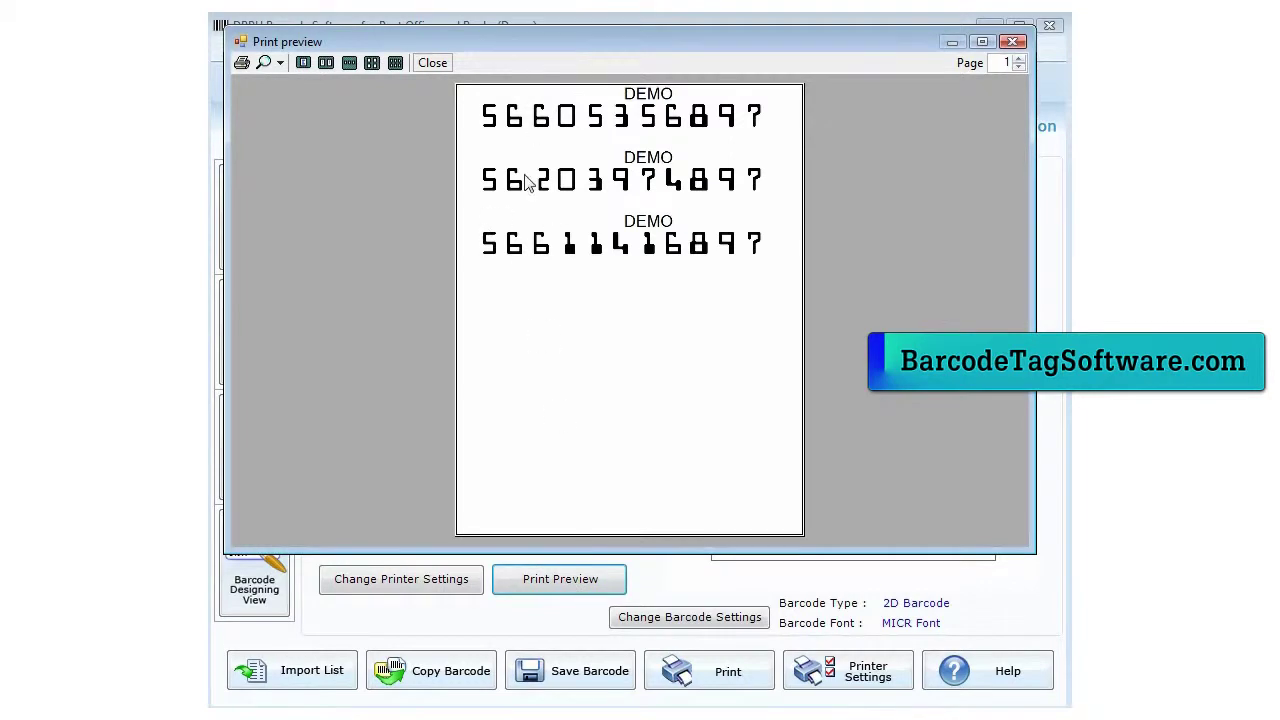
pyautogui.click(280, 63)
pyautogui.click(303, 171)
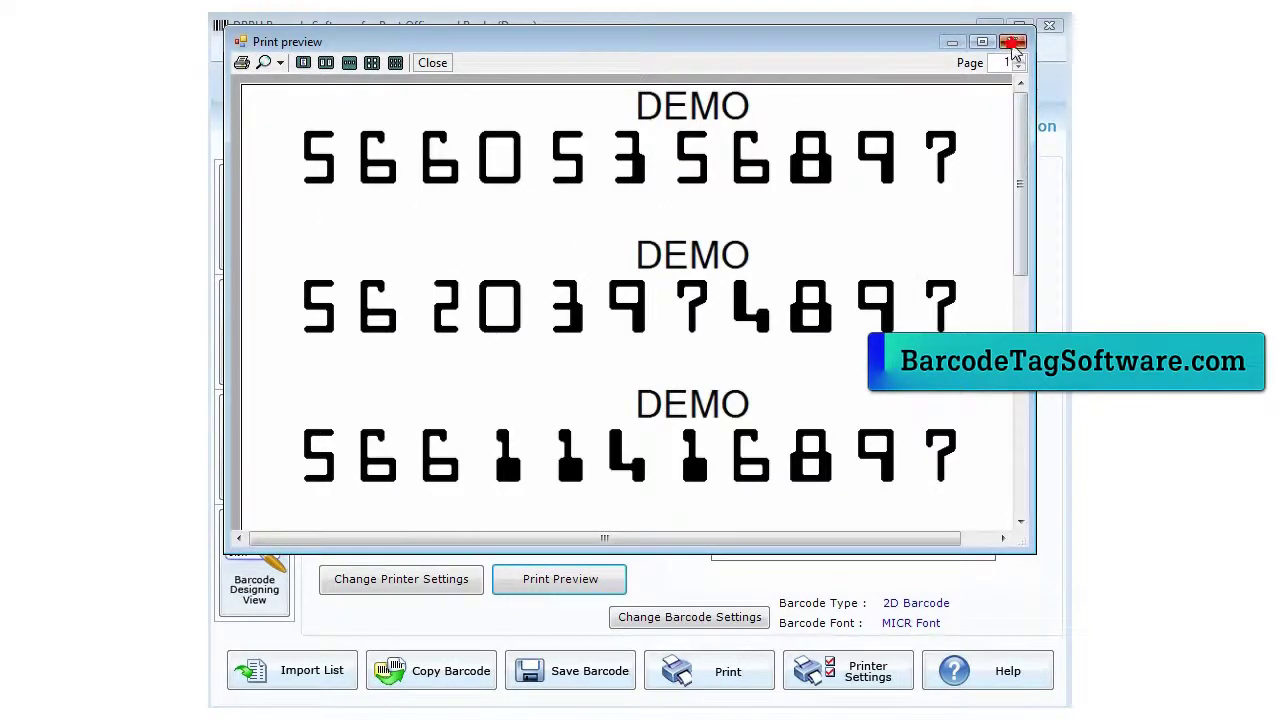
pyautogui.click(1013, 41)
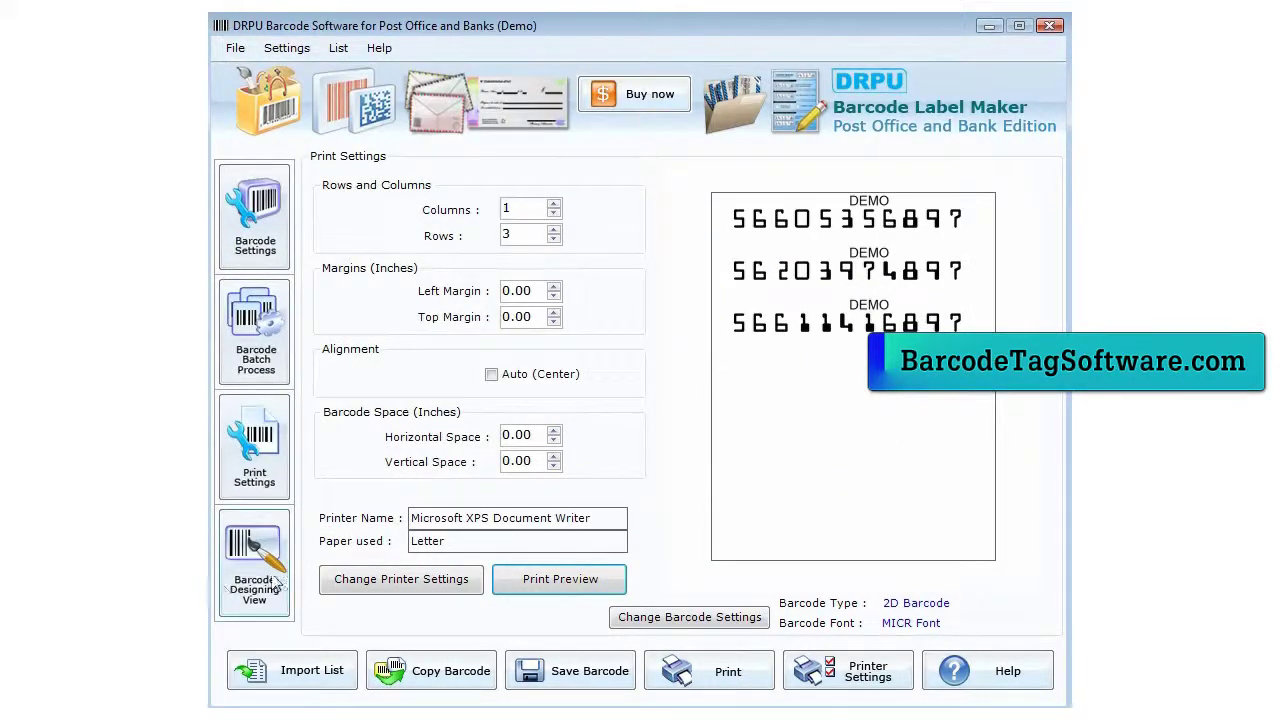
# Step: Switch to the Barcode Designing view and create a rectangular label named Document1 with a height of 88 mm
pyautogui.click(257, 604)
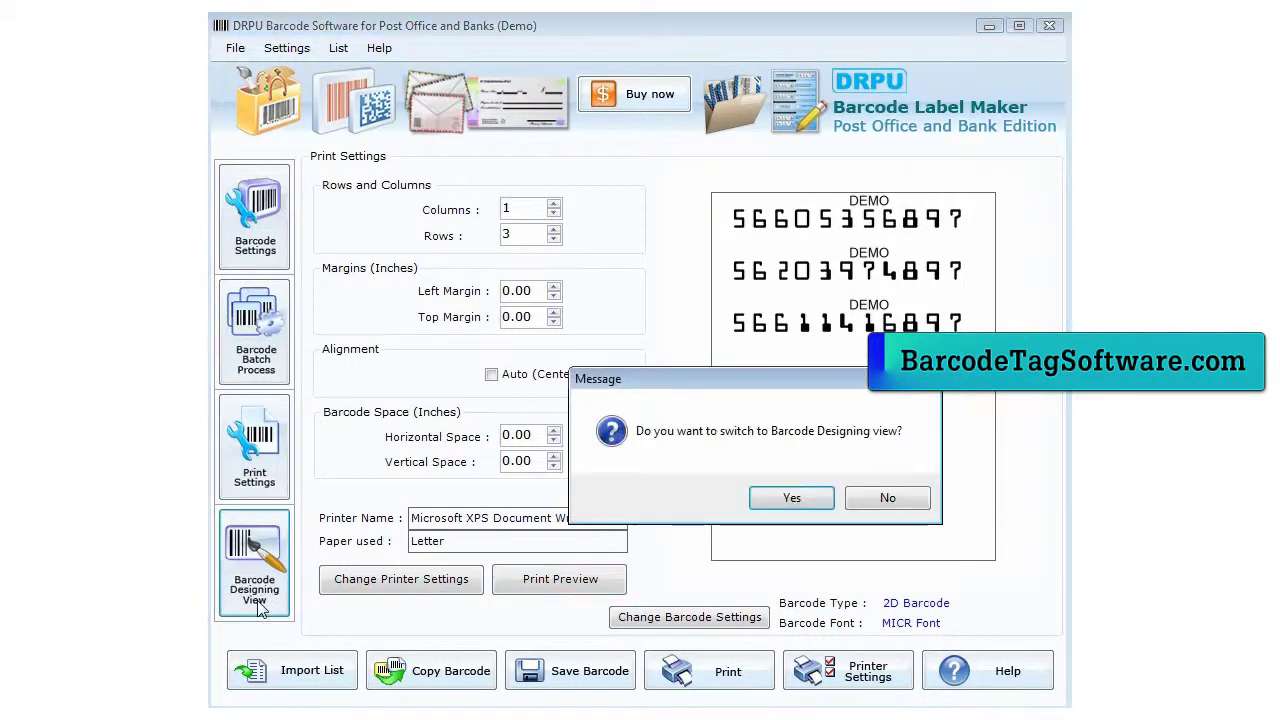
pyautogui.click(789, 497)
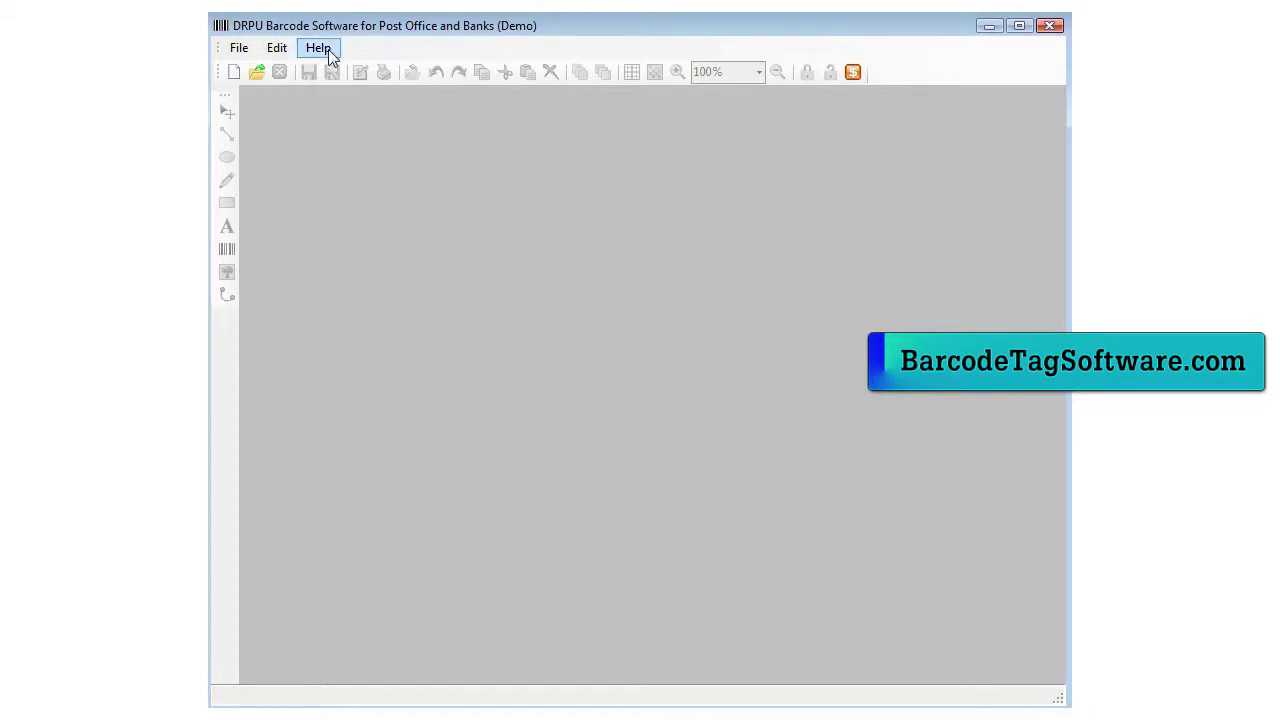
pyautogui.click(245, 49)
pyautogui.click(268, 70)
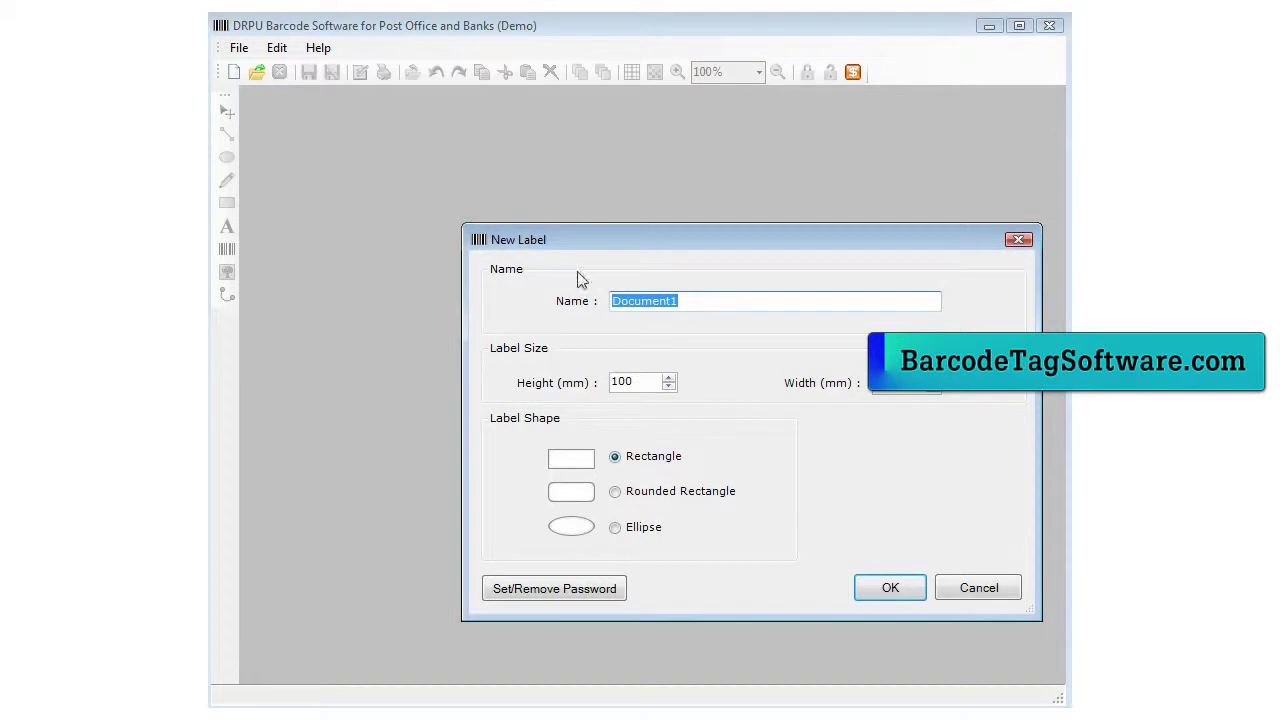
pyautogui.click(649, 382)
pyautogui.write('88')
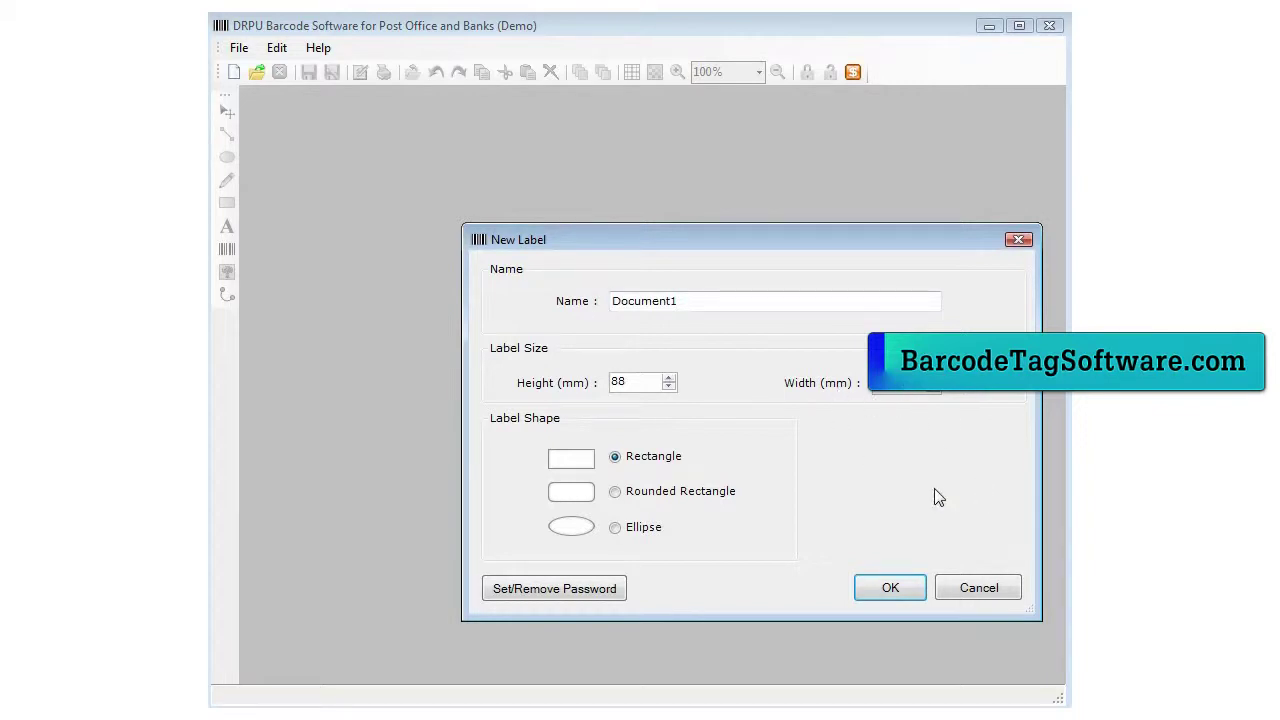
pyautogui.click(868, 580)
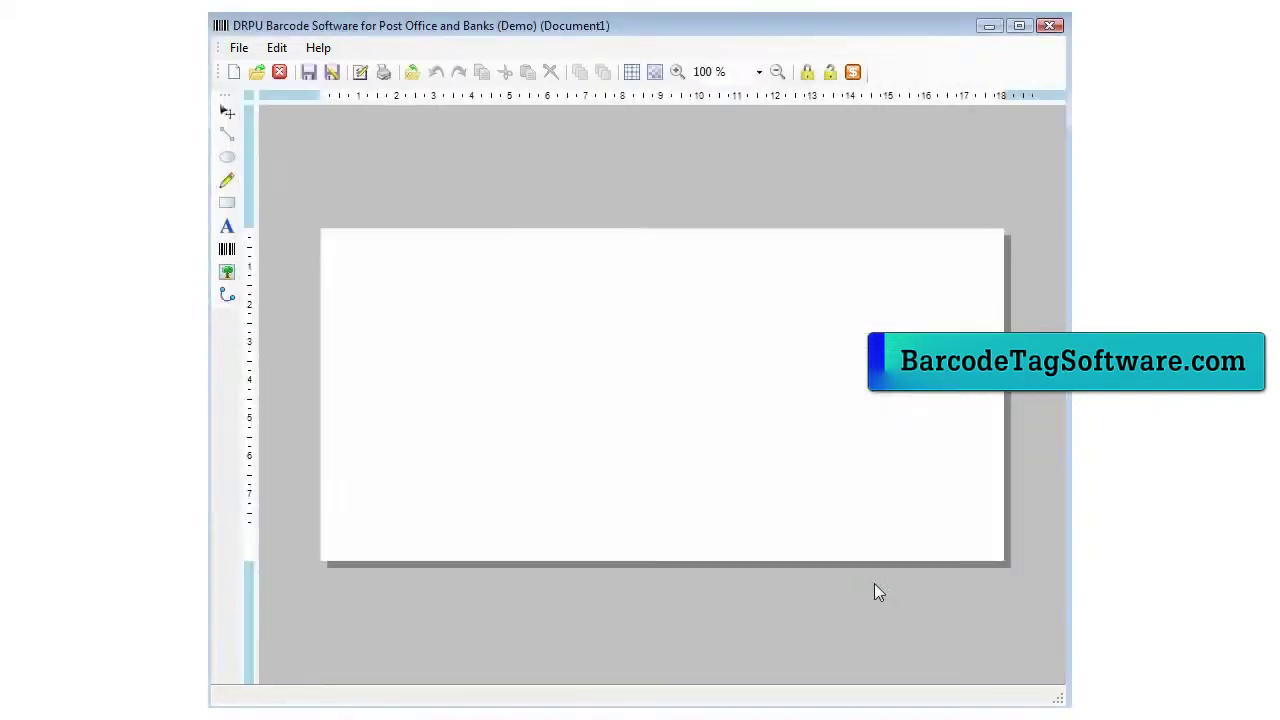
# Step: Insert the picture cheque.jpg from the barcode images folder and size it to cover the whole label
pyautogui.click(229, 272)
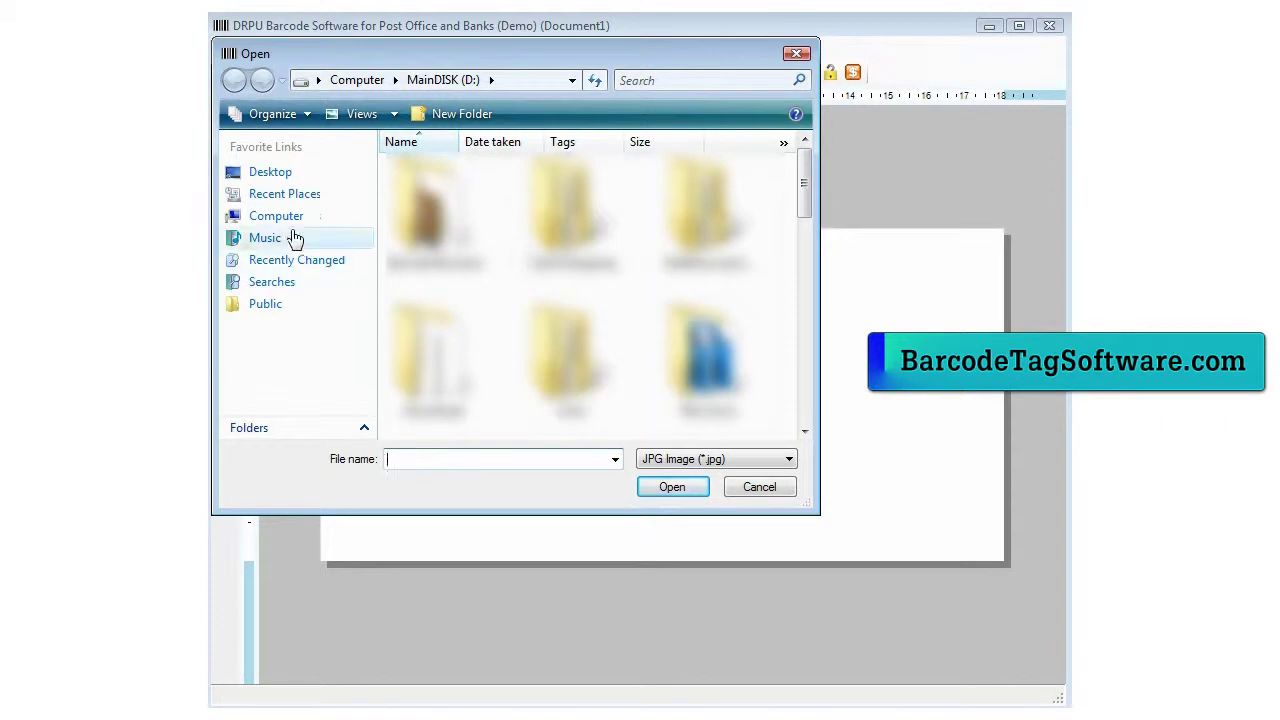
pyautogui.click(262, 216)
pyautogui.doubleClick(548, 215)
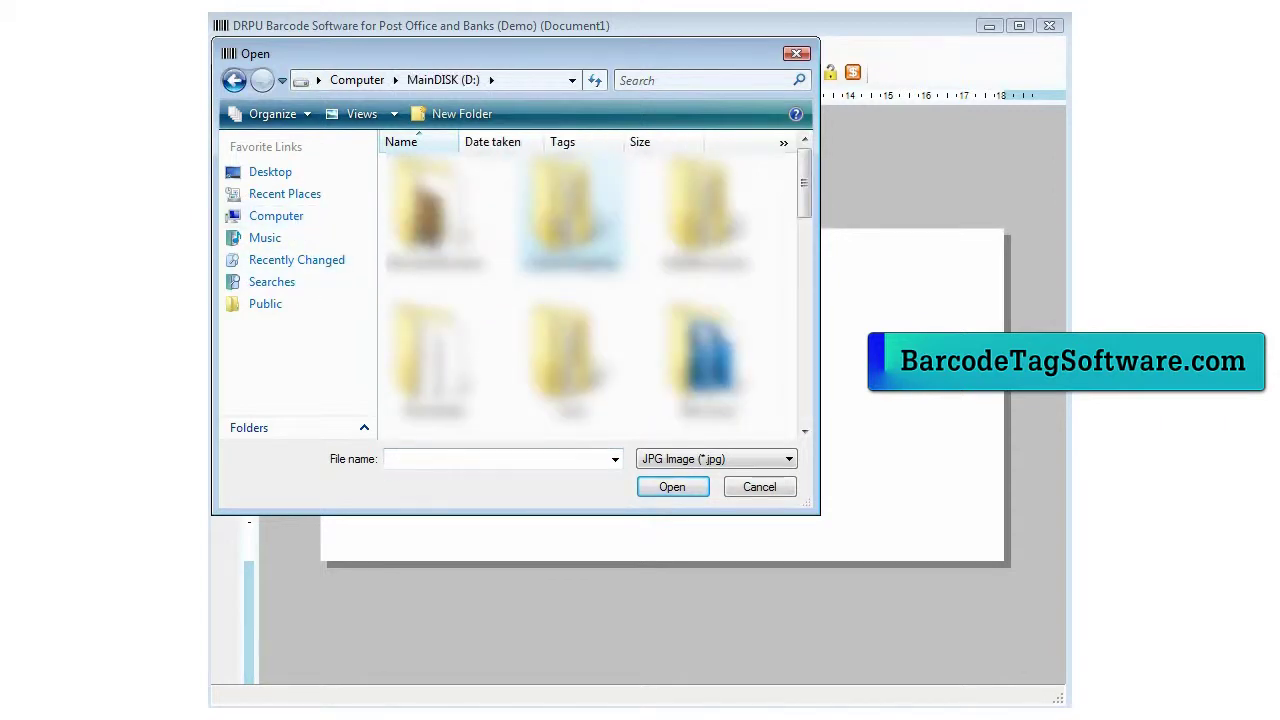
pyautogui.scroll(-3, 590, 290)
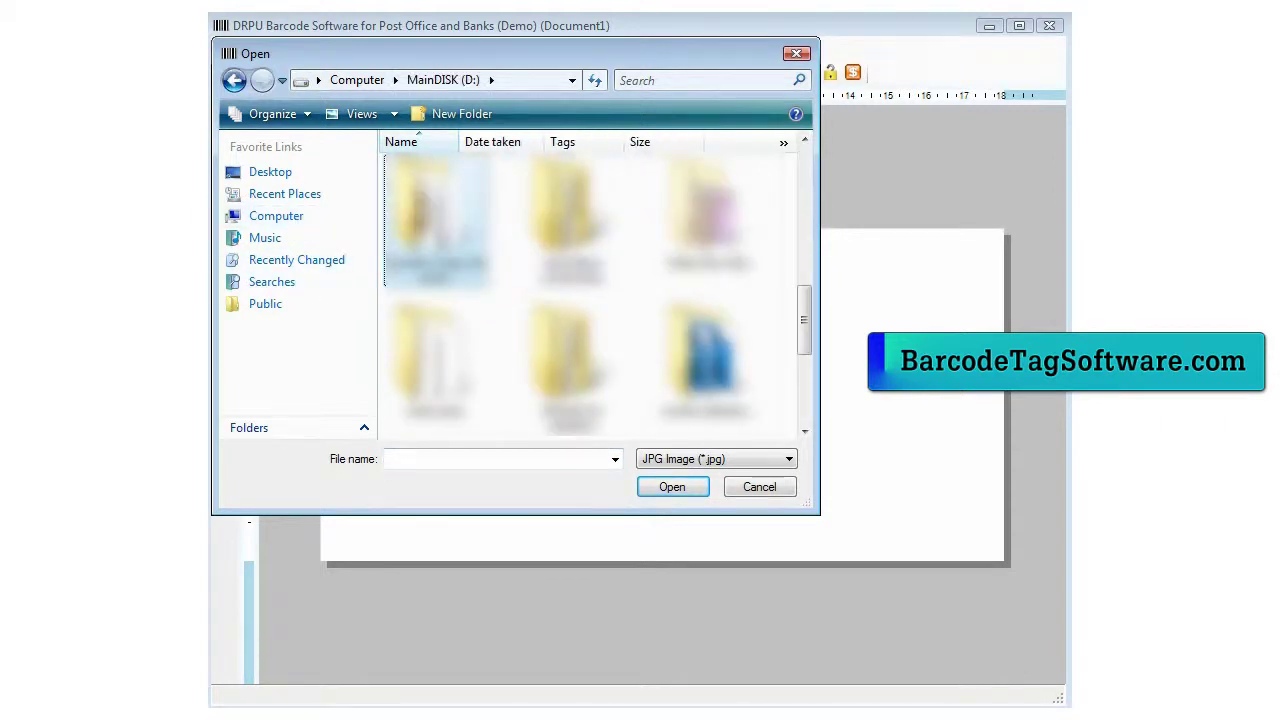
pyautogui.press('Return')
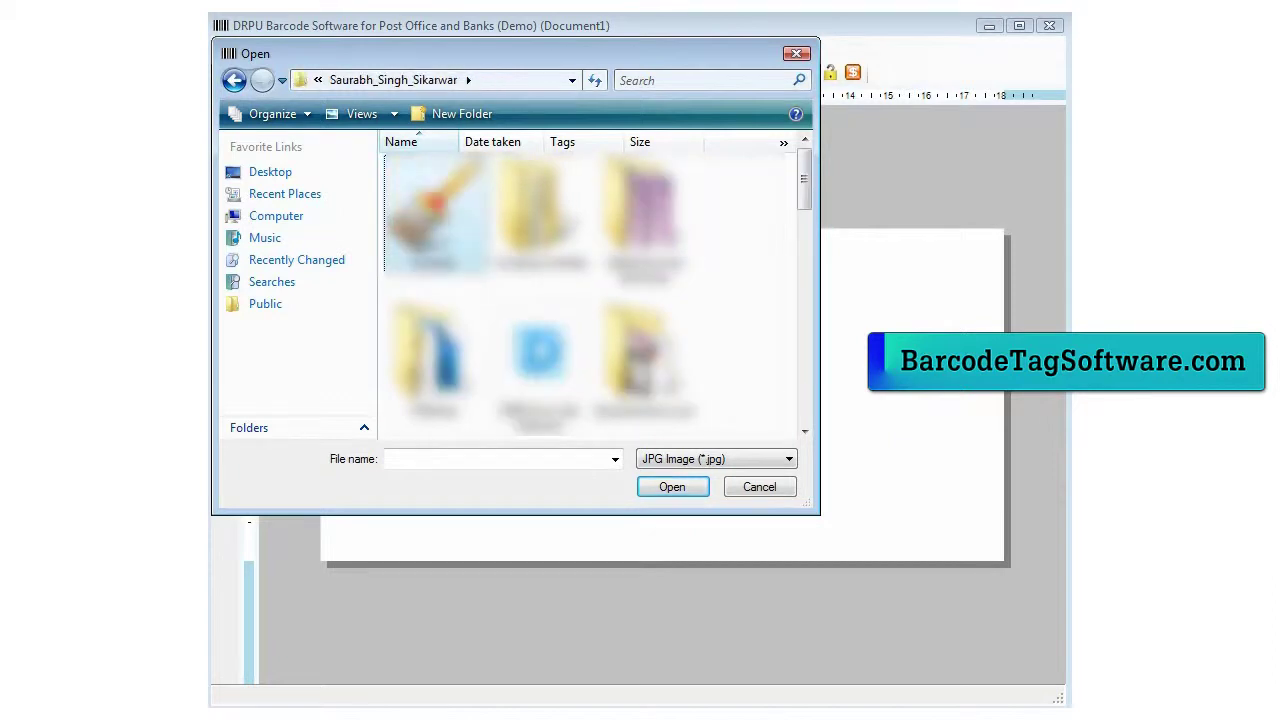
pyautogui.scroll(-5, 590, 290)
pyautogui.press('Return')
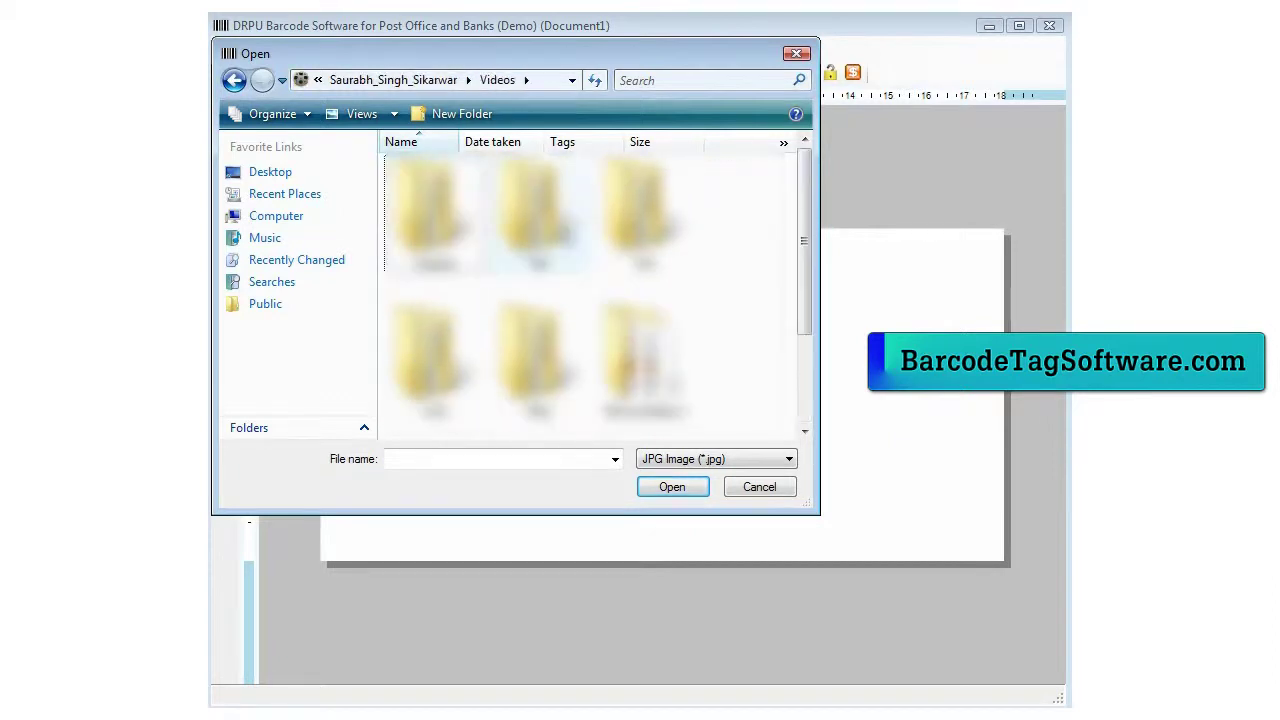
pyautogui.press('Return')
pyautogui.press('Return')
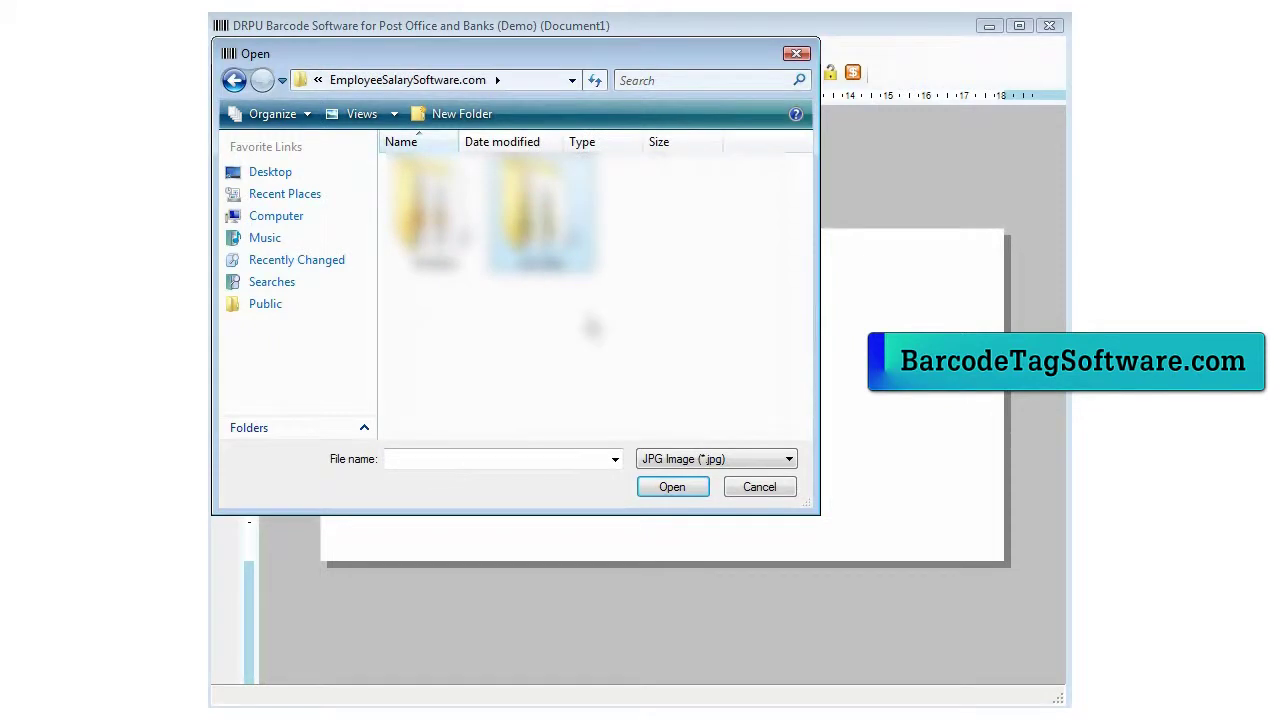
pyautogui.press('Return')
pyautogui.press('Return')
pyautogui.click(430, 210)
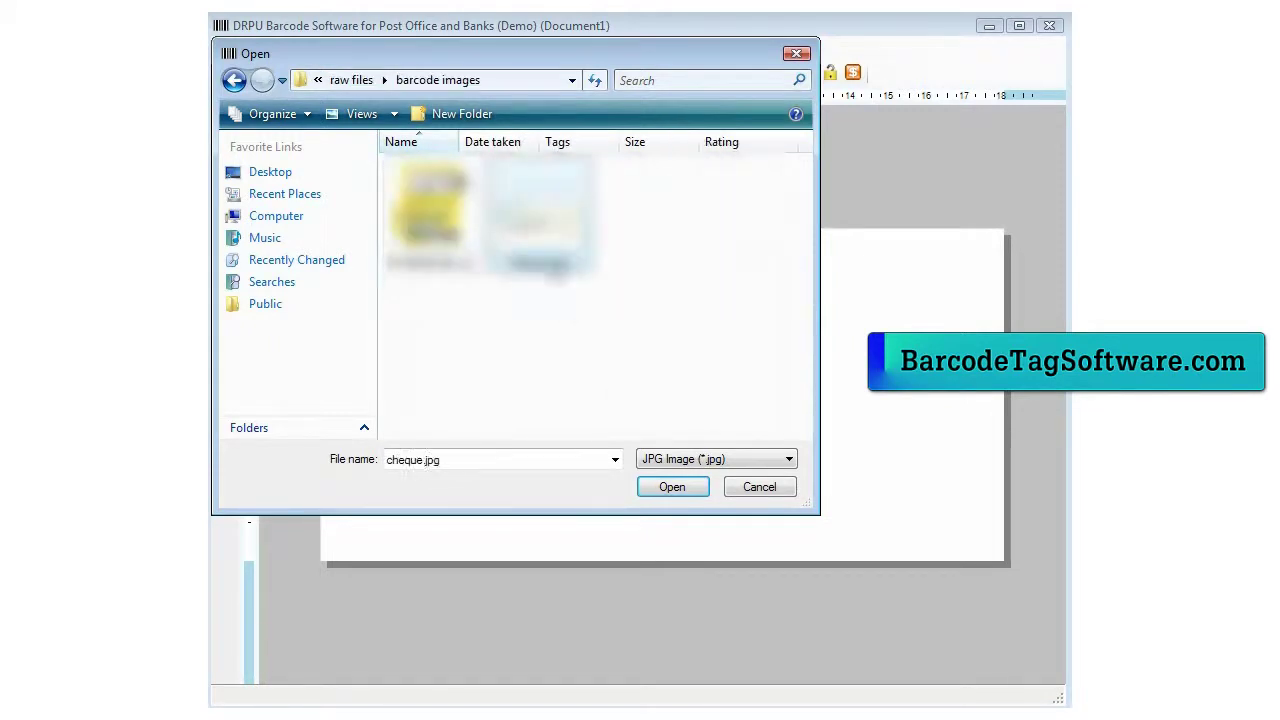
pyautogui.click(671, 487)
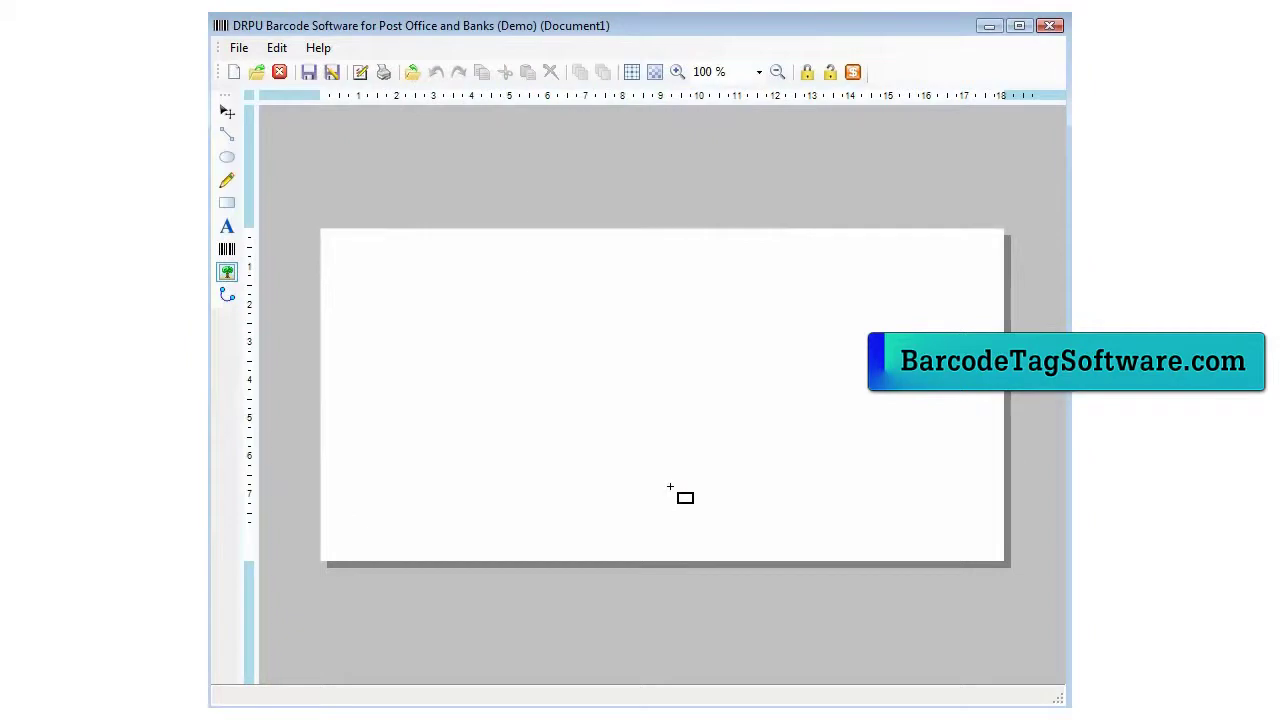
pyautogui.moveTo(321, 232); pyautogui.dragTo(1008, 566)
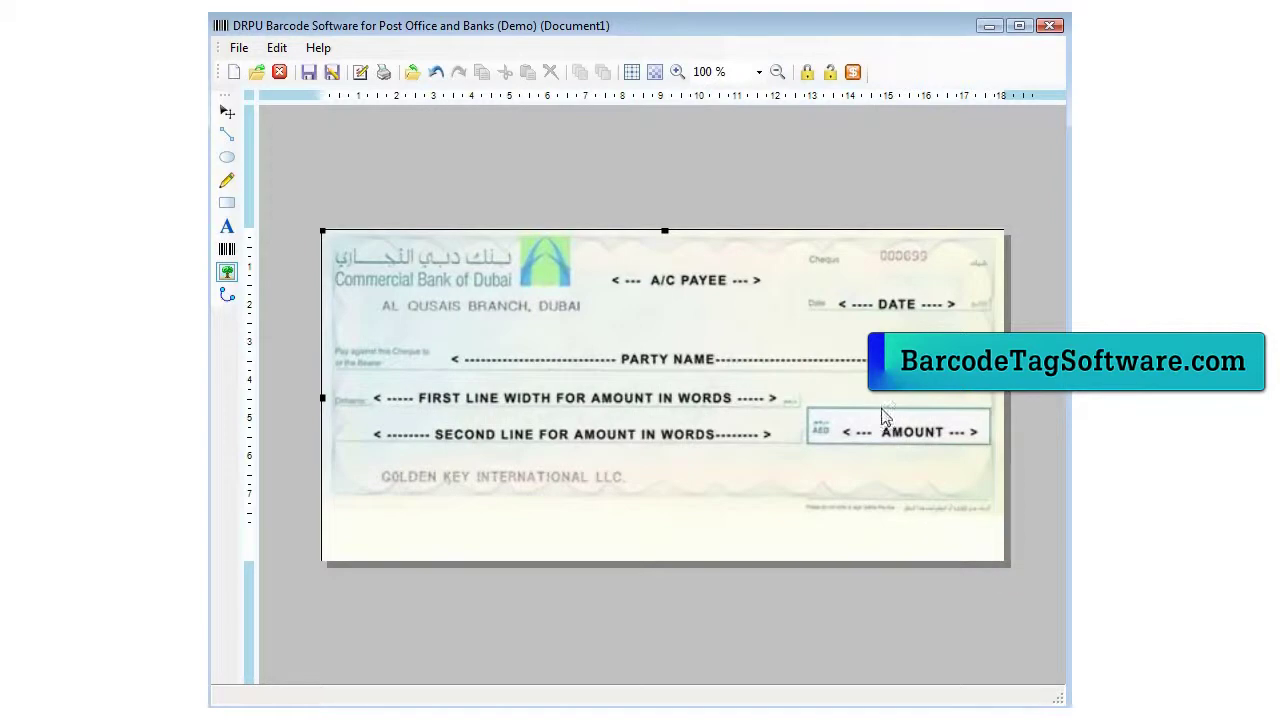
pyautogui.click(522, 260)
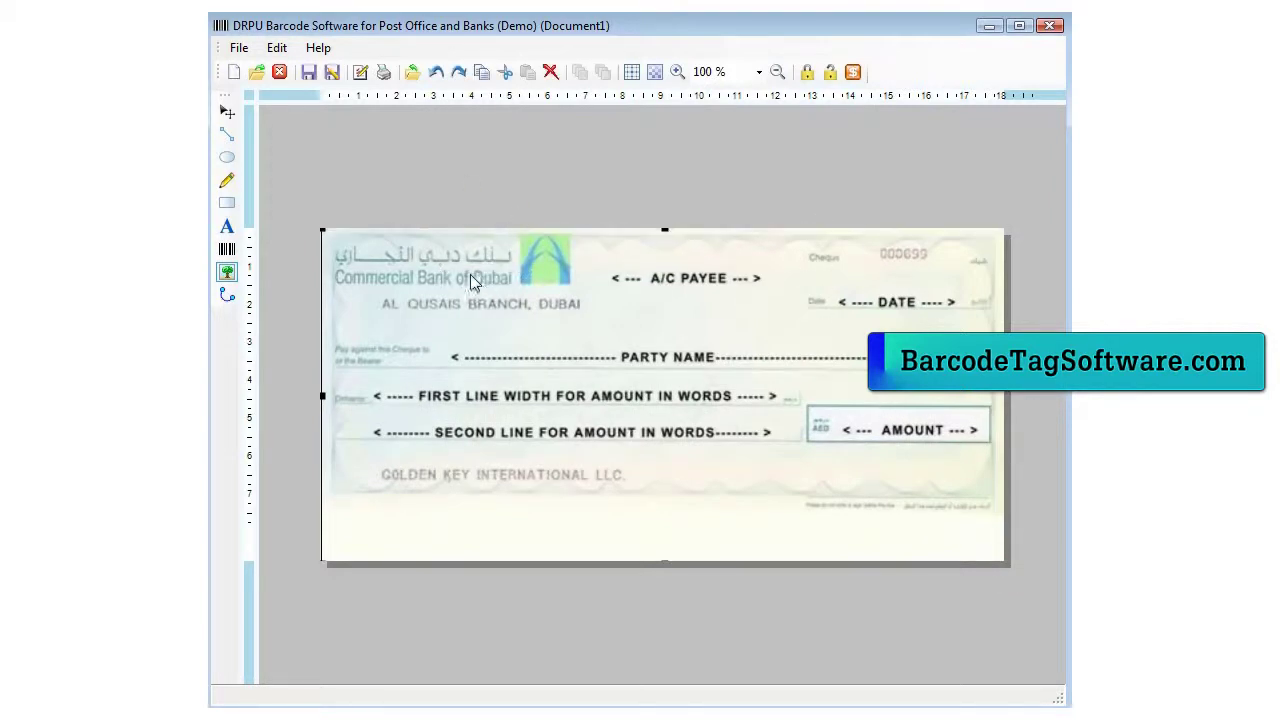
# Step: Add a barcode object over the cheque's lower middle, about 60 mm from the label's left edge and 58 mm from its top
pyautogui.click(227, 249)
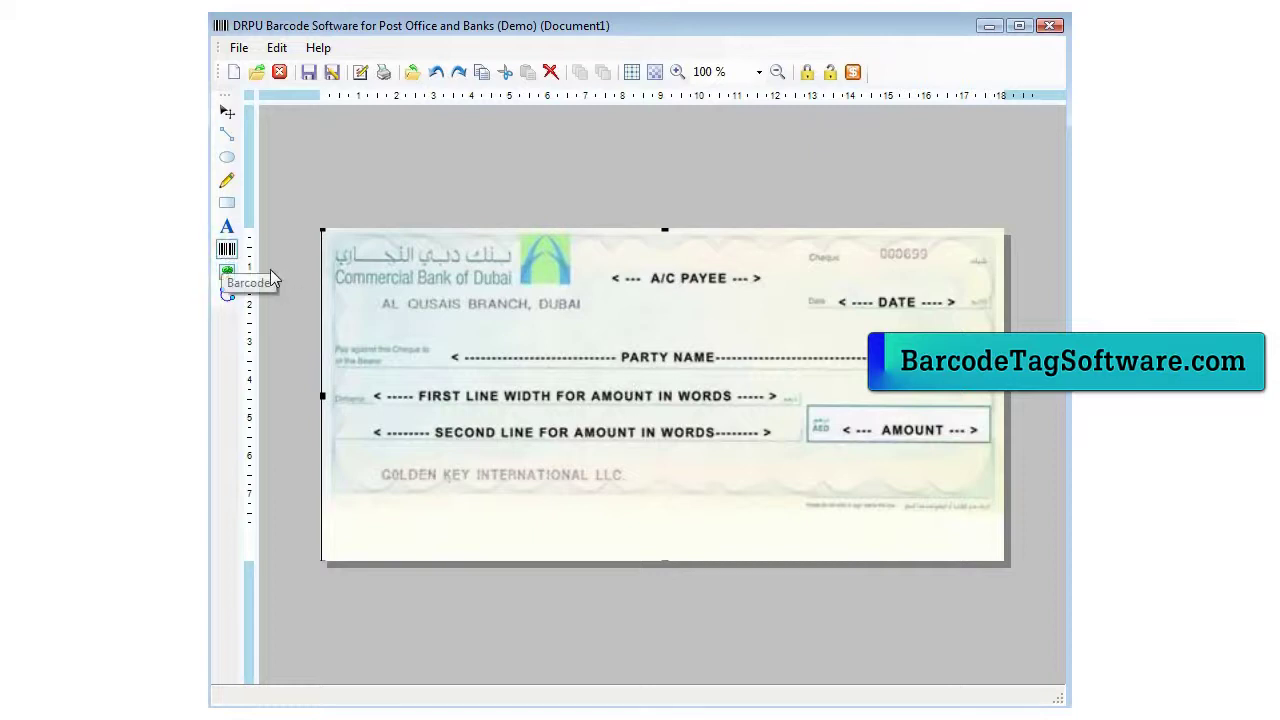
pyautogui.click(548, 520)
pyautogui.moveTo(393, 279); pyautogui.dragTo(614, 490)
pyautogui.click(608, 486)
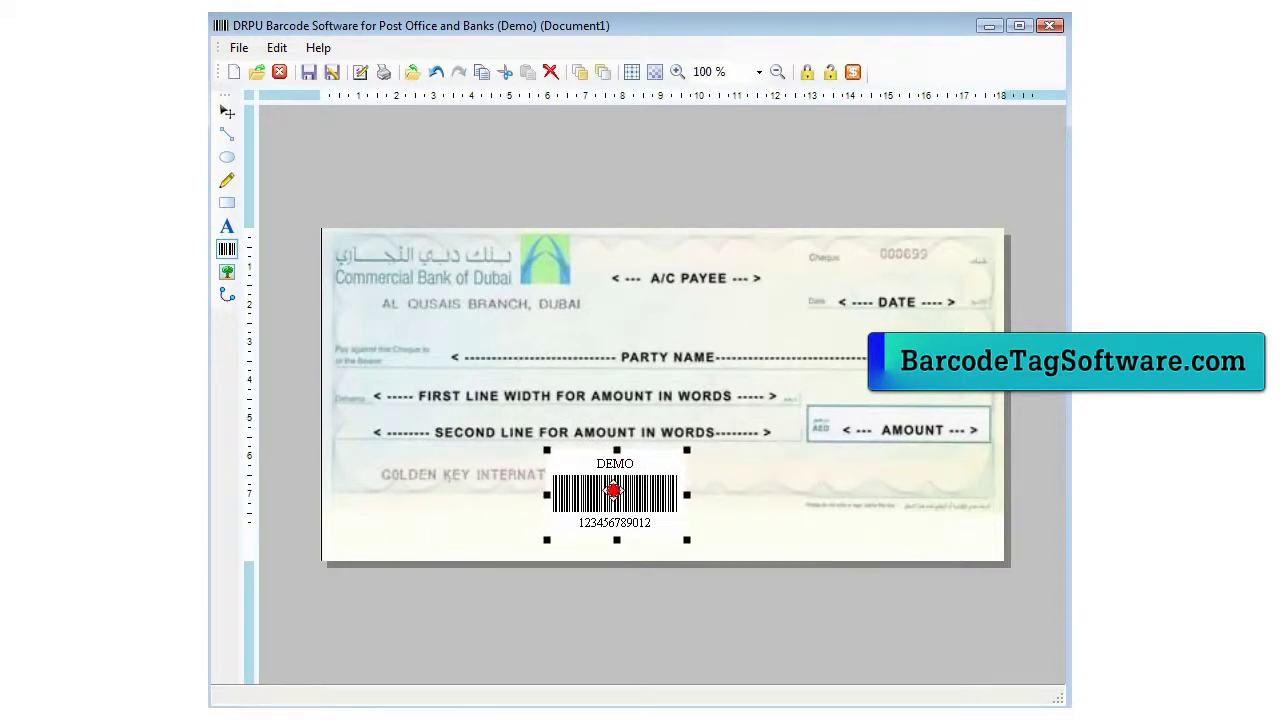
# Step: Set the barcode's linear font to Postnet Font and move the barcode down into the blank strip along the cheque's bottom edge
pyautogui.click(603, 496)
pyautogui.doubleClick(605, 494)
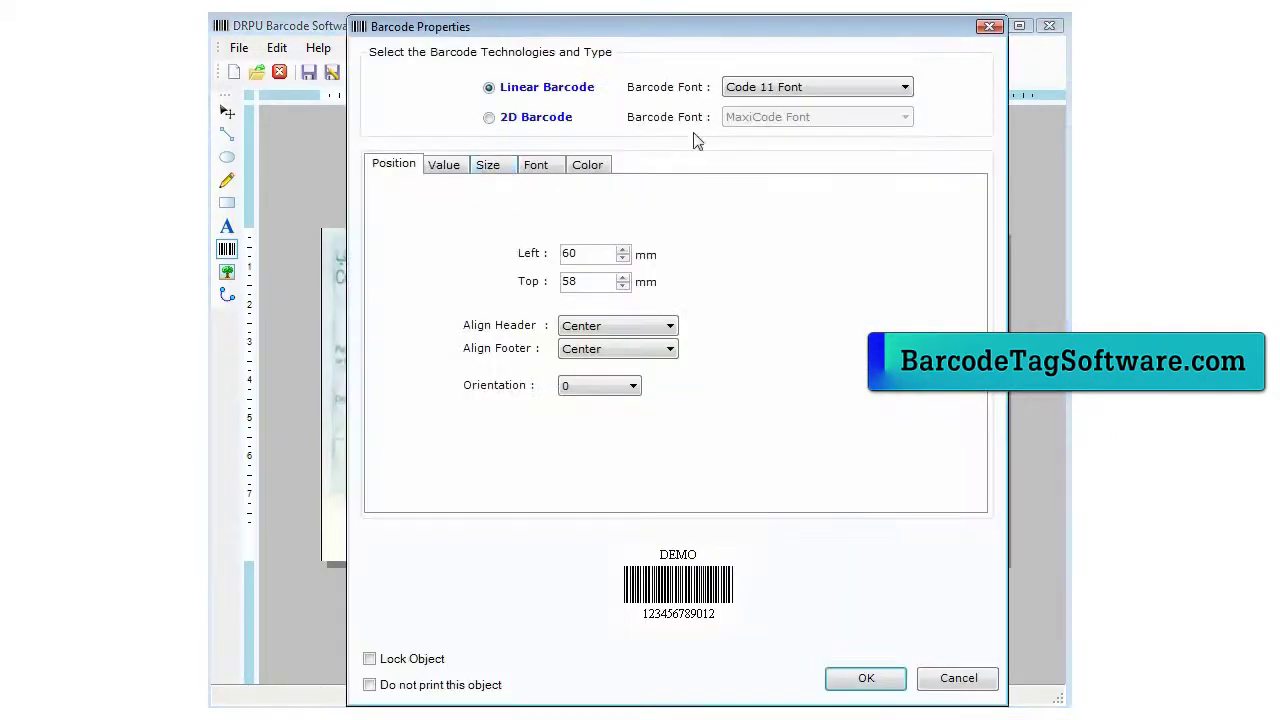
pyautogui.click(766, 92)
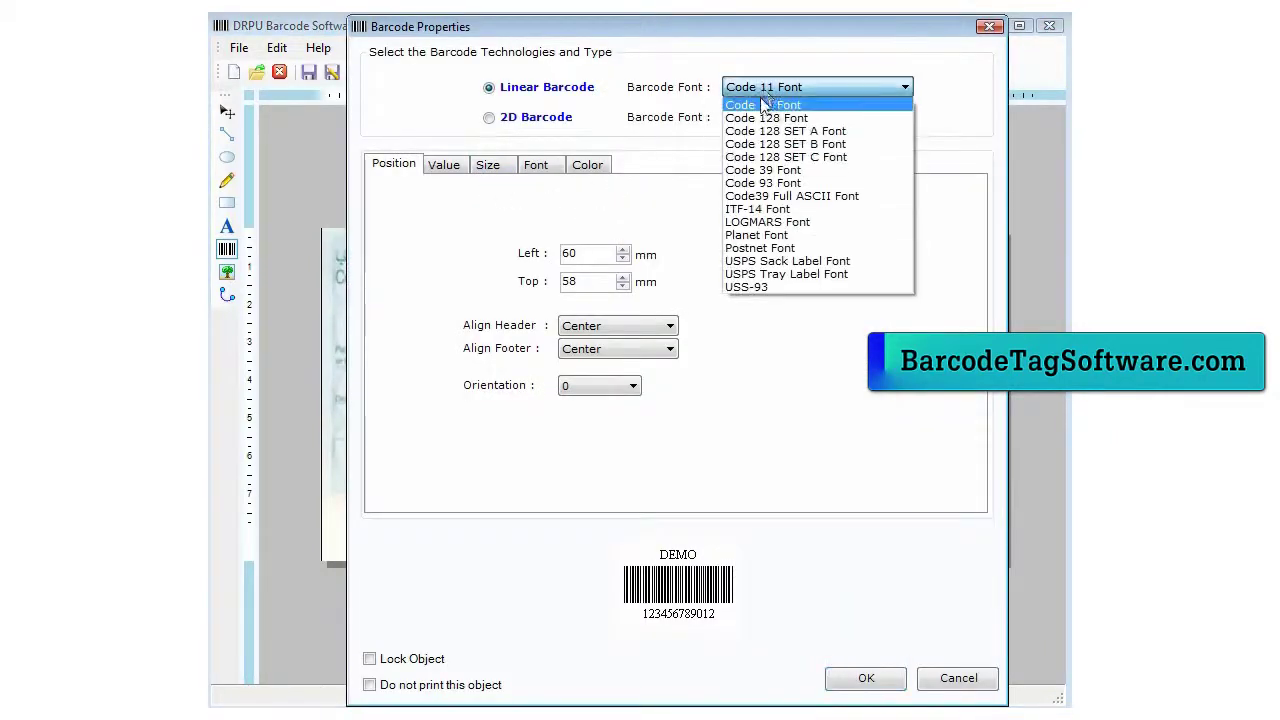
pyautogui.click(771, 250)
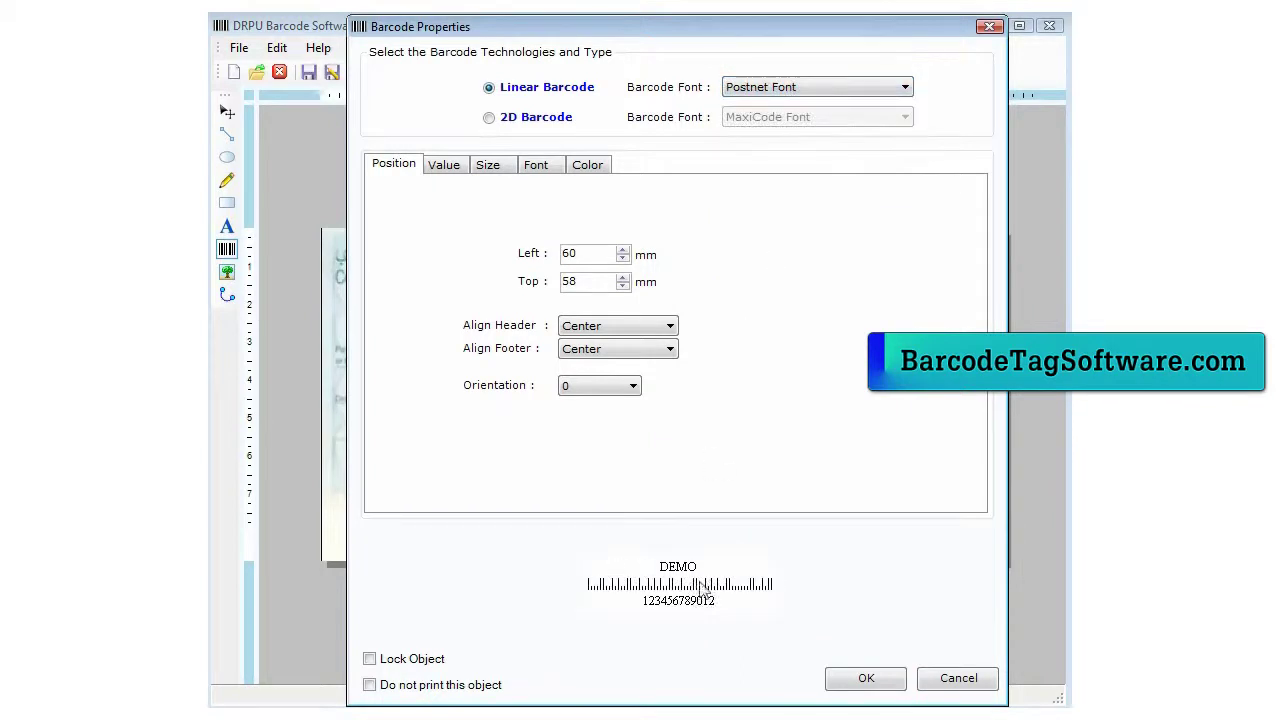
pyautogui.click(842, 678)
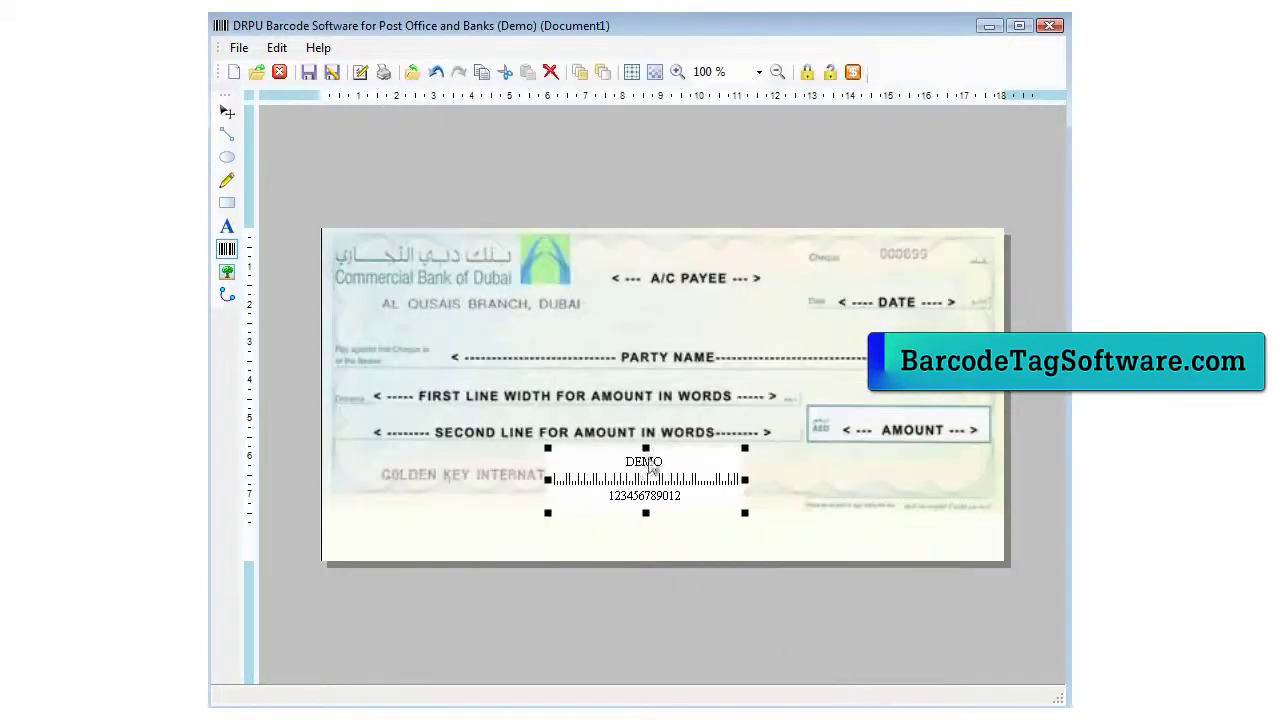
pyautogui.moveTo(652, 465); pyautogui.dragTo(651, 511)
pyautogui.click(830, 543)
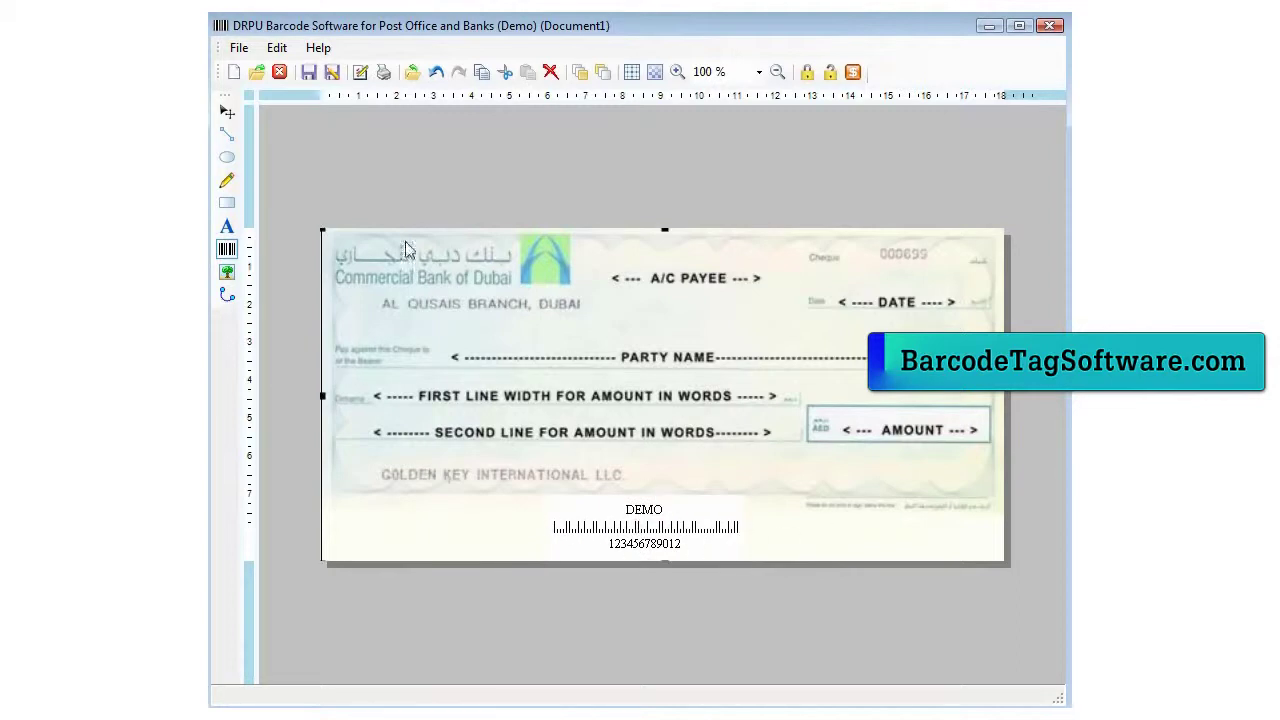
# Step: Examine the cheque label in an enlarged print preview at 150%, and close the preview and the print settings
pyautogui.click(239, 48)
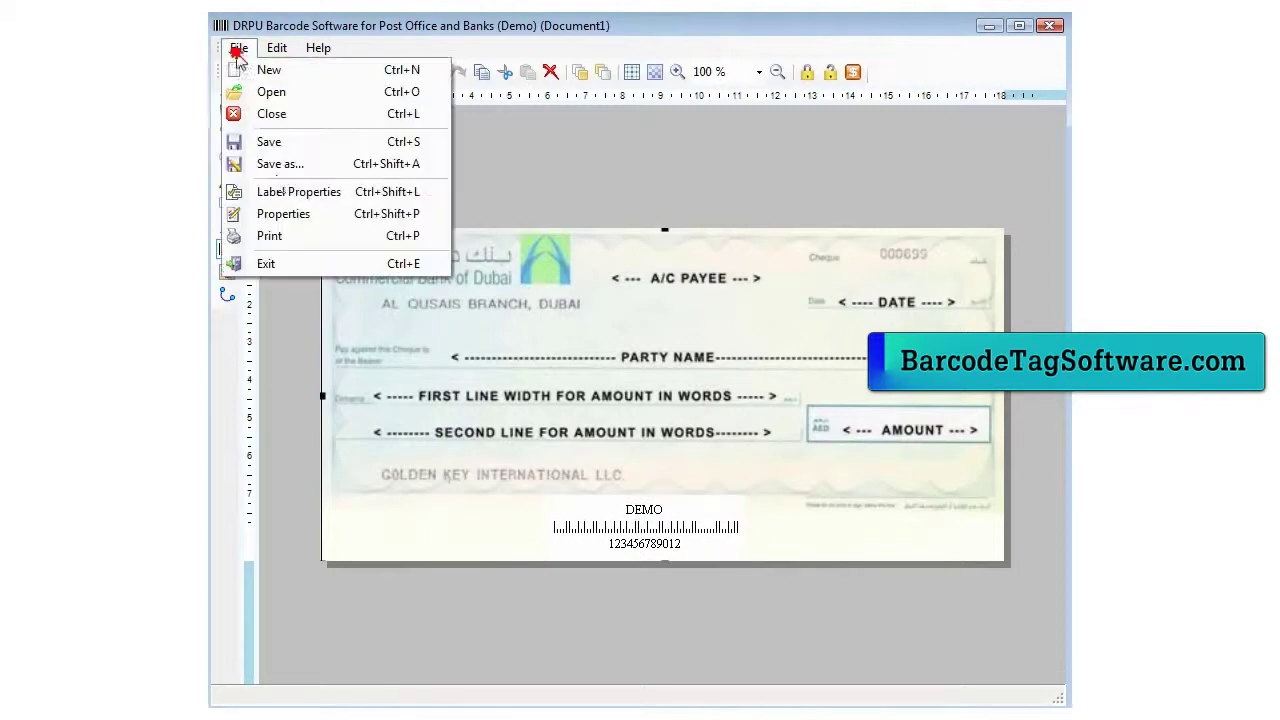
pyautogui.click(286, 236)
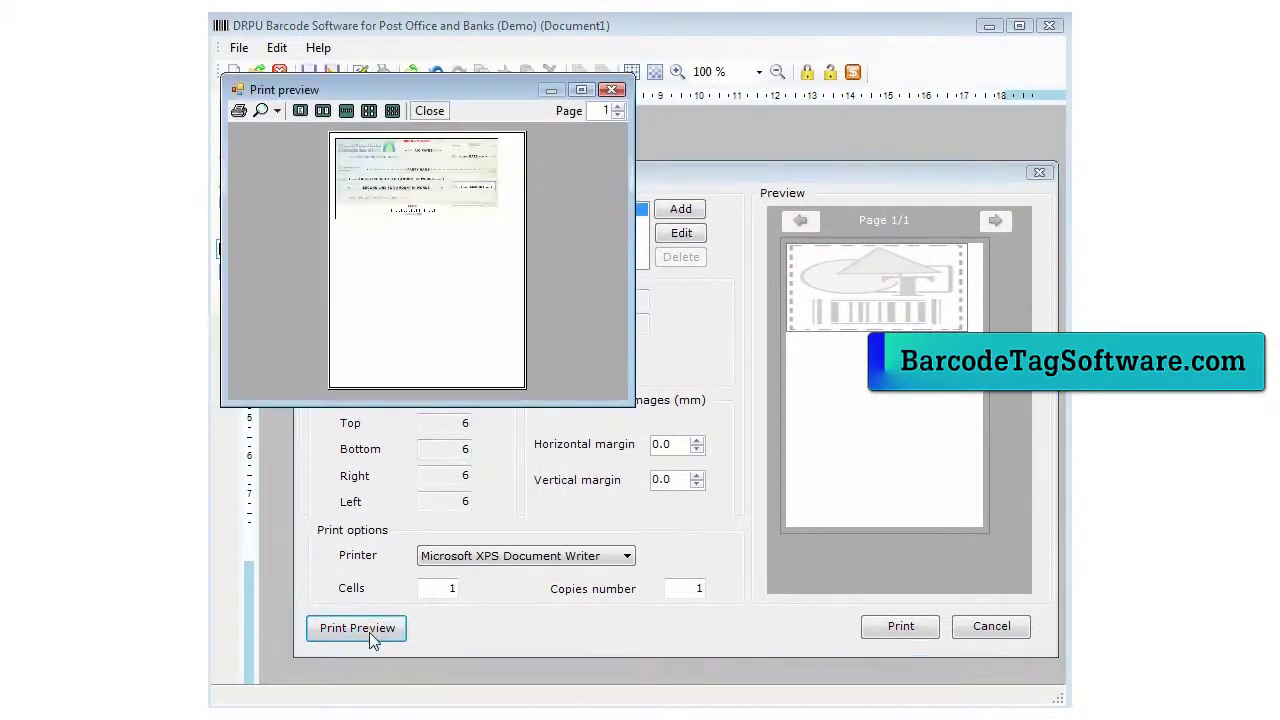
pyautogui.moveTo(631, 404); pyautogui.dragTo(785, 575)
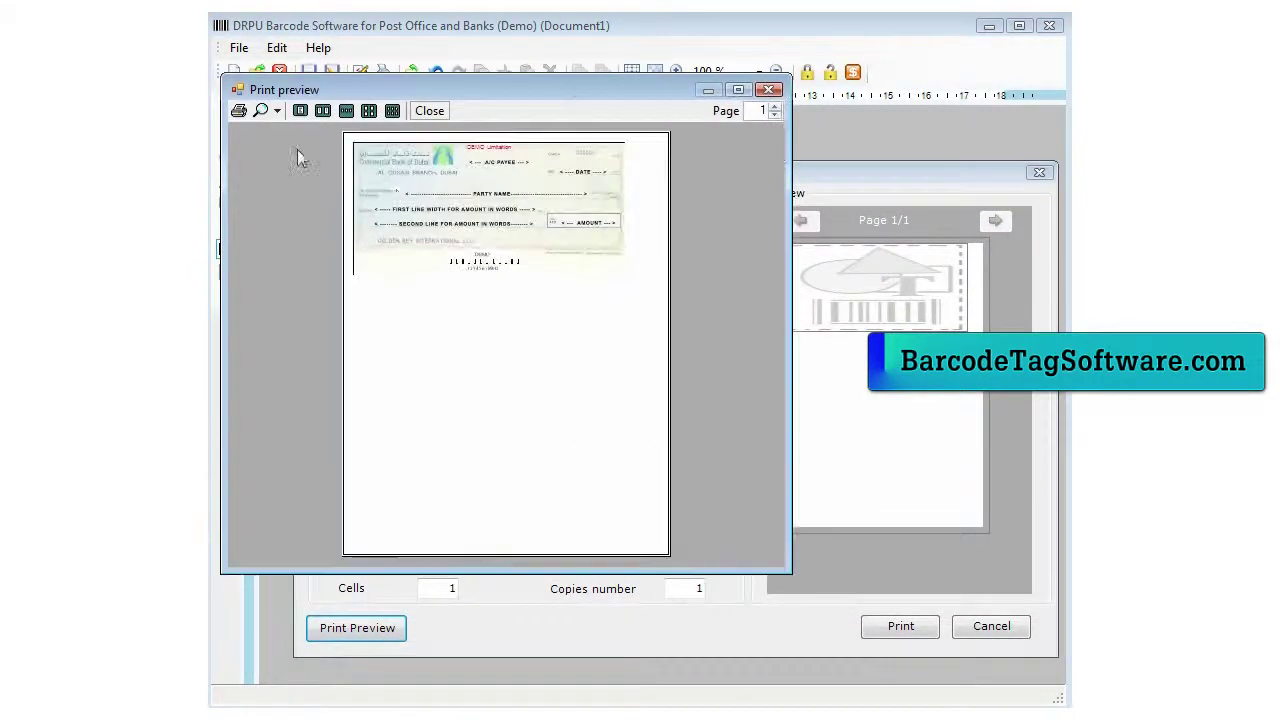
pyautogui.click(277, 111)
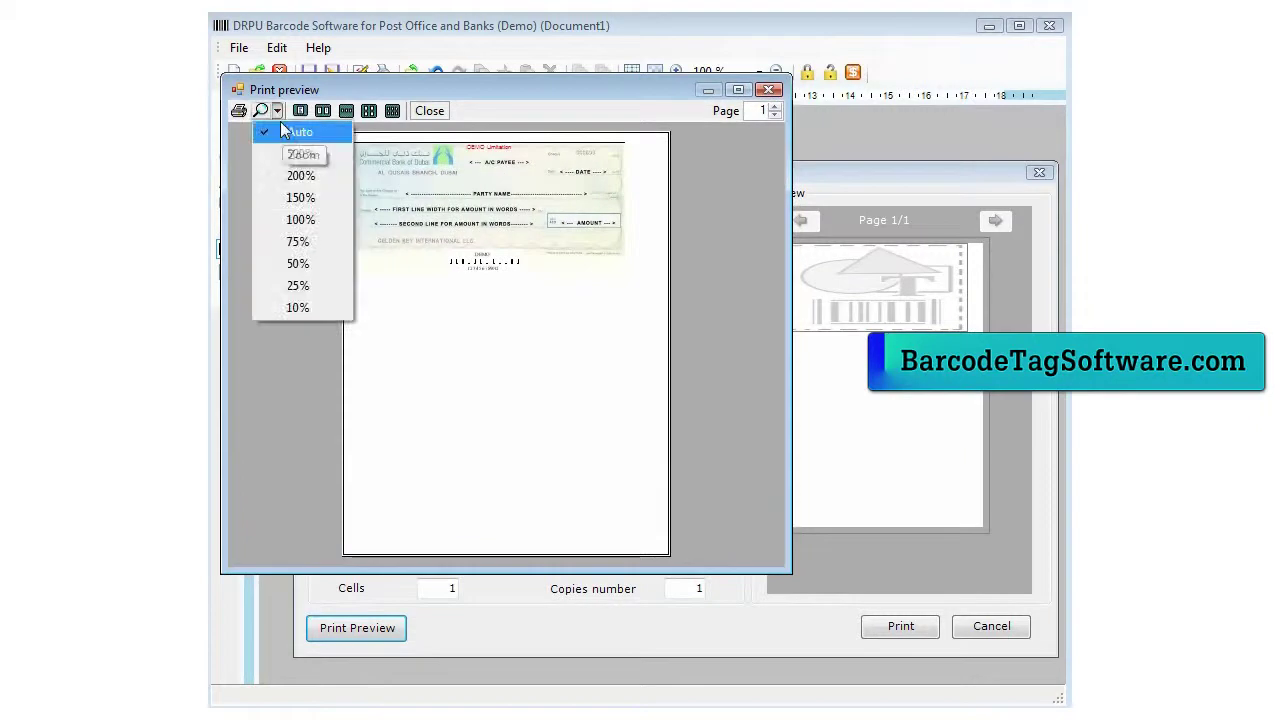
pyautogui.click(300, 197)
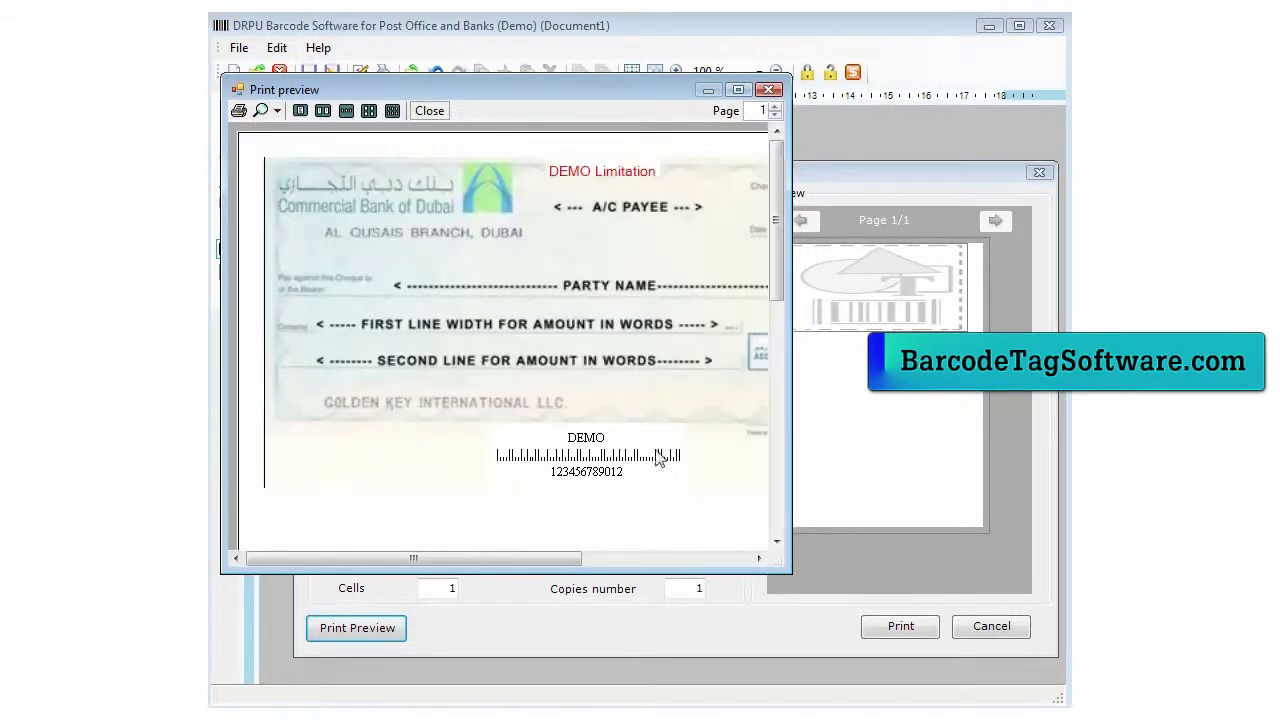
pyautogui.click(769, 89)
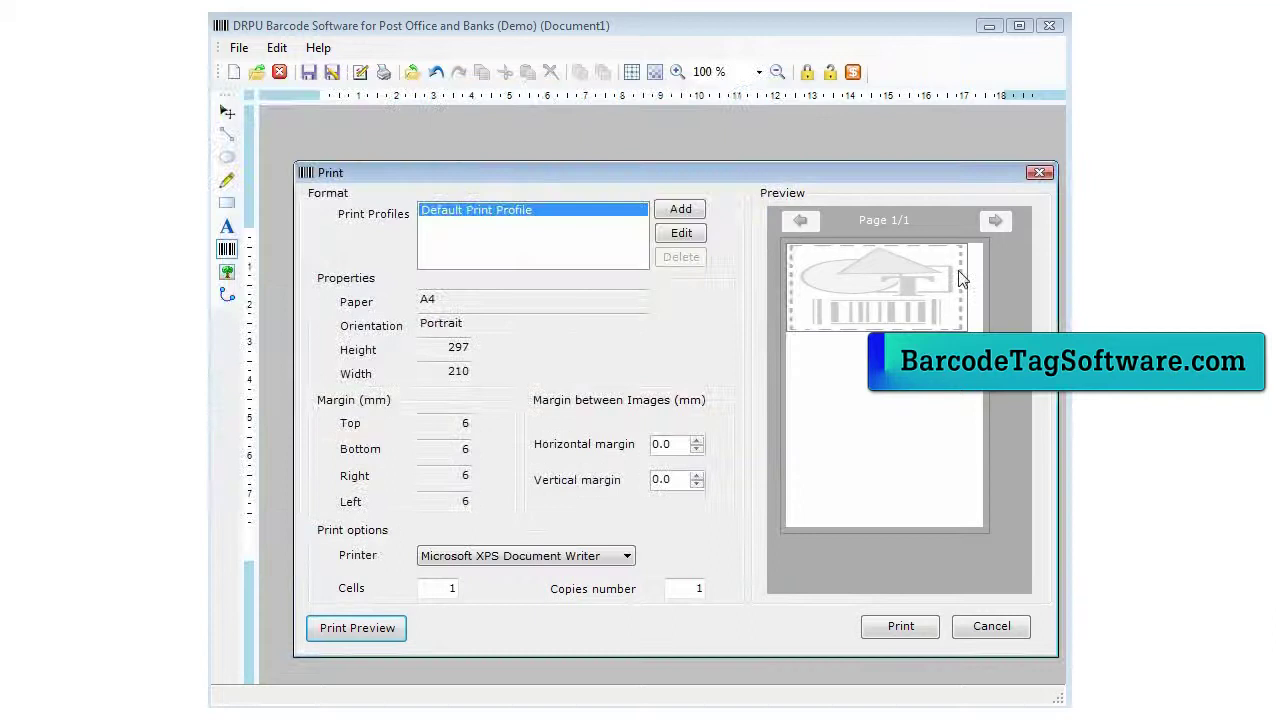
pyautogui.click(1039, 173)
# Step: Save the label design as "cheque barcode" in DRPU Barcode format and close the designing view
pyautogui.click(245, 48)
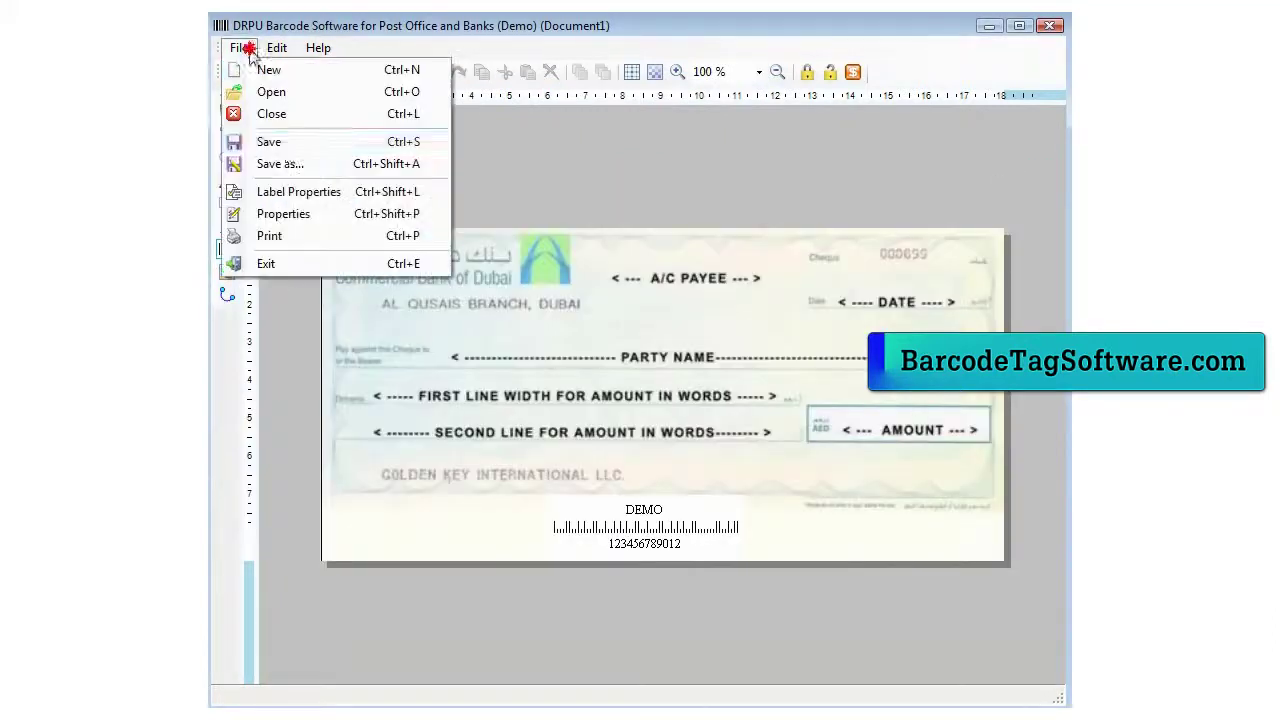
pyautogui.click(287, 162)
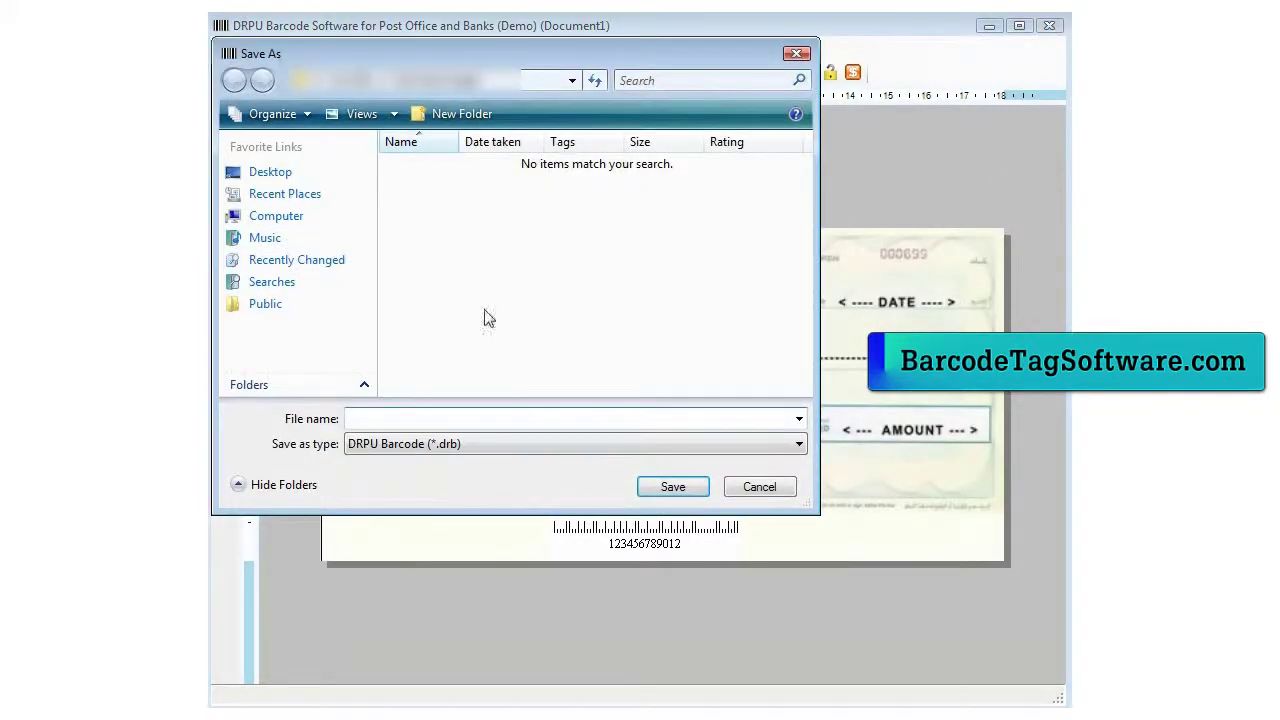
pyautogui.write('ch')
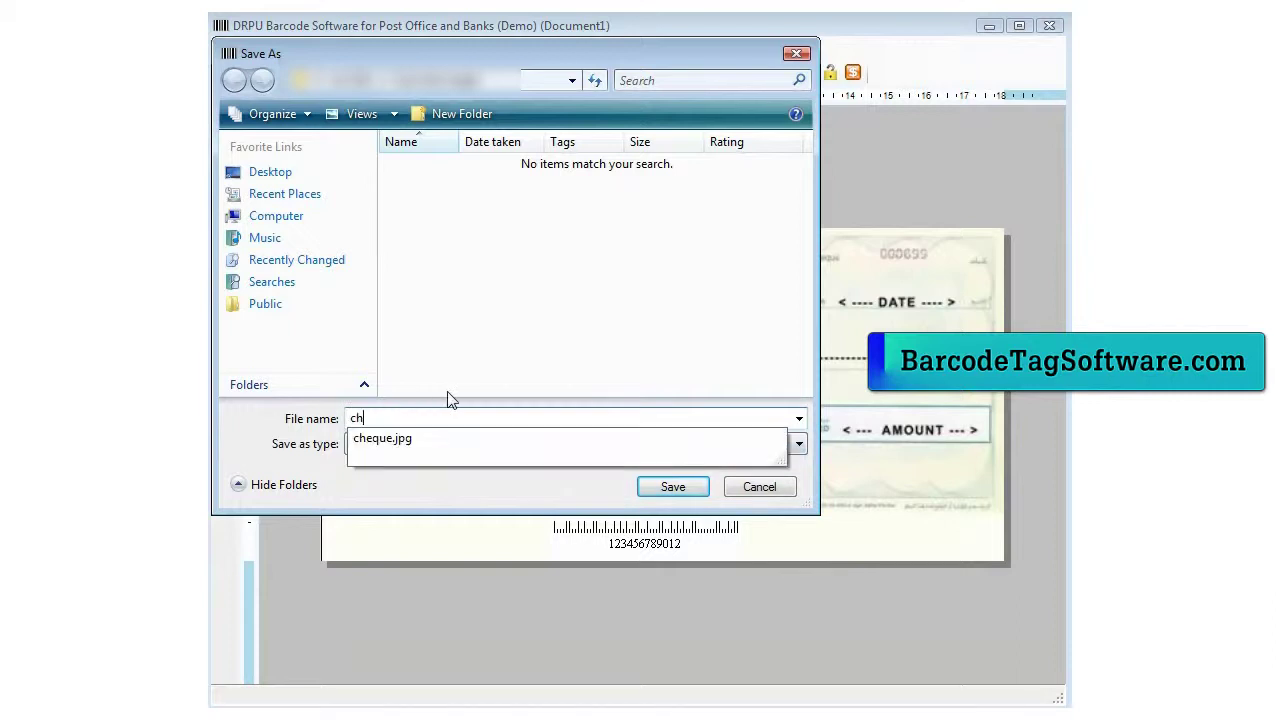
pyautogui.write('eque barcode')
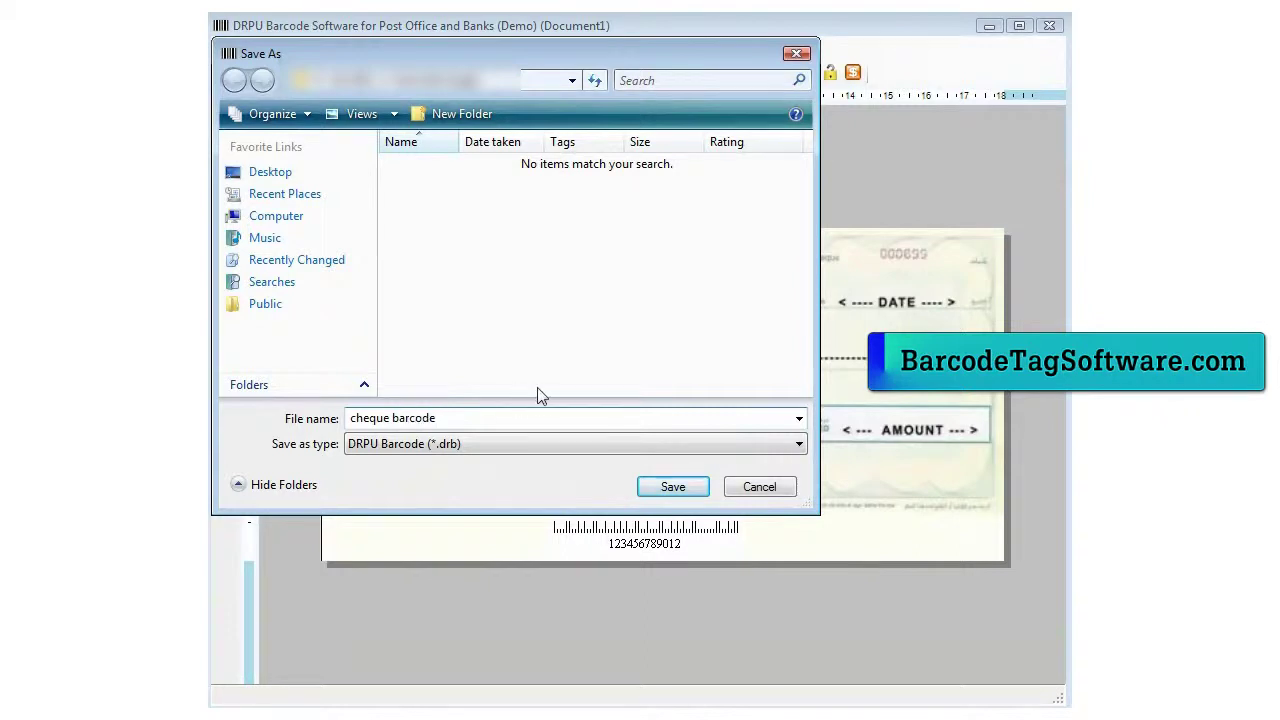
pyautogui.click(673, 487)
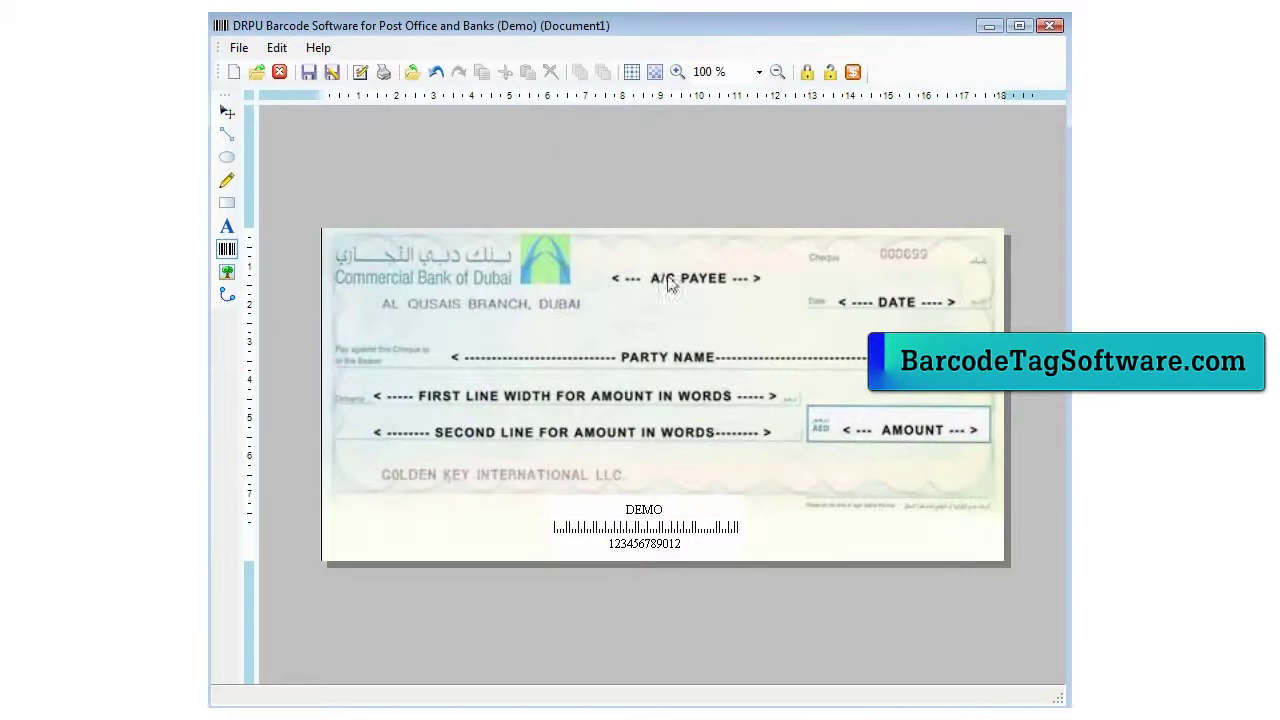
pyautogui.click(1049, 25)
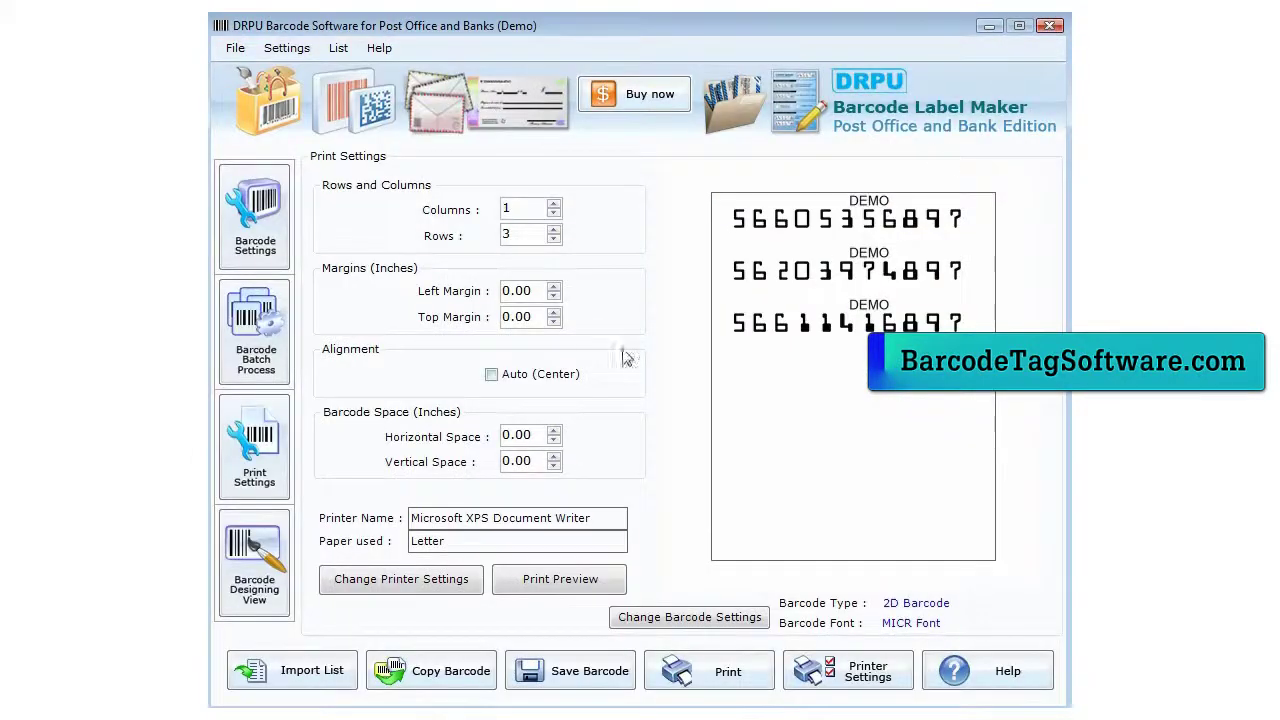
# Step: Read the help topics on barcode fonts, the software menu, the software buttons and barcode settings
pyautogui.click(988, 672)
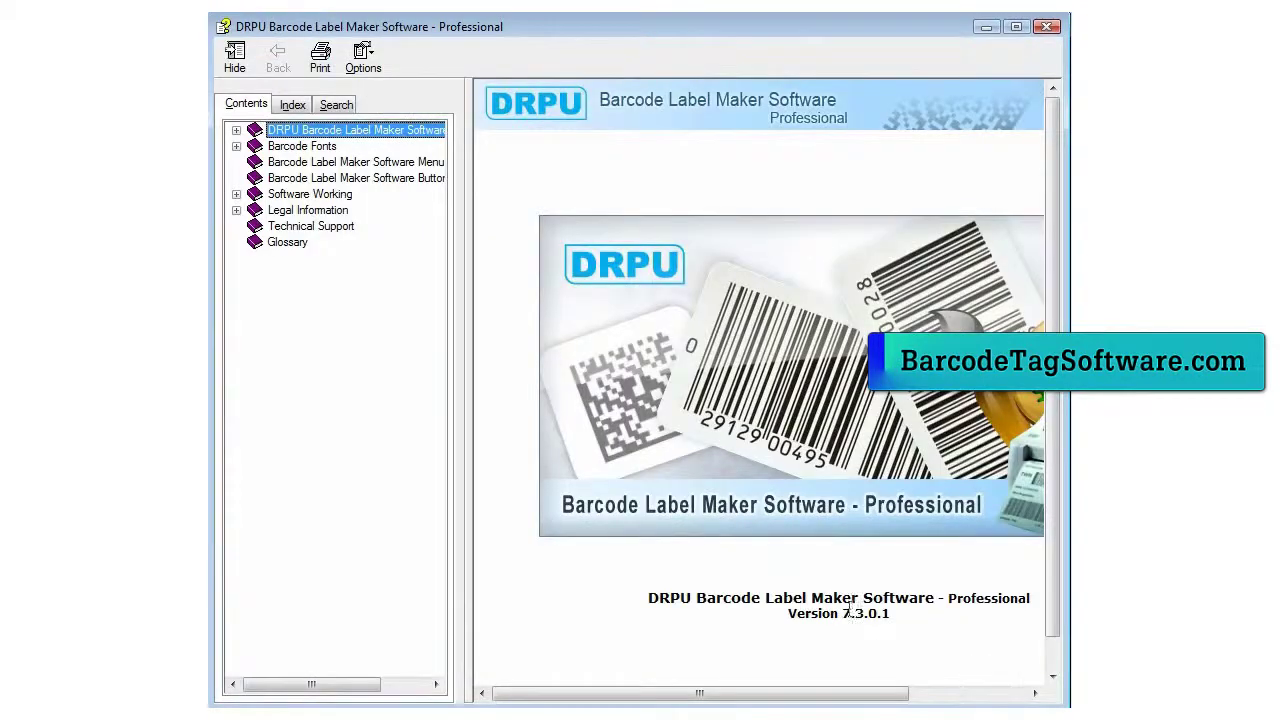
pyautogui.click(305, 148)
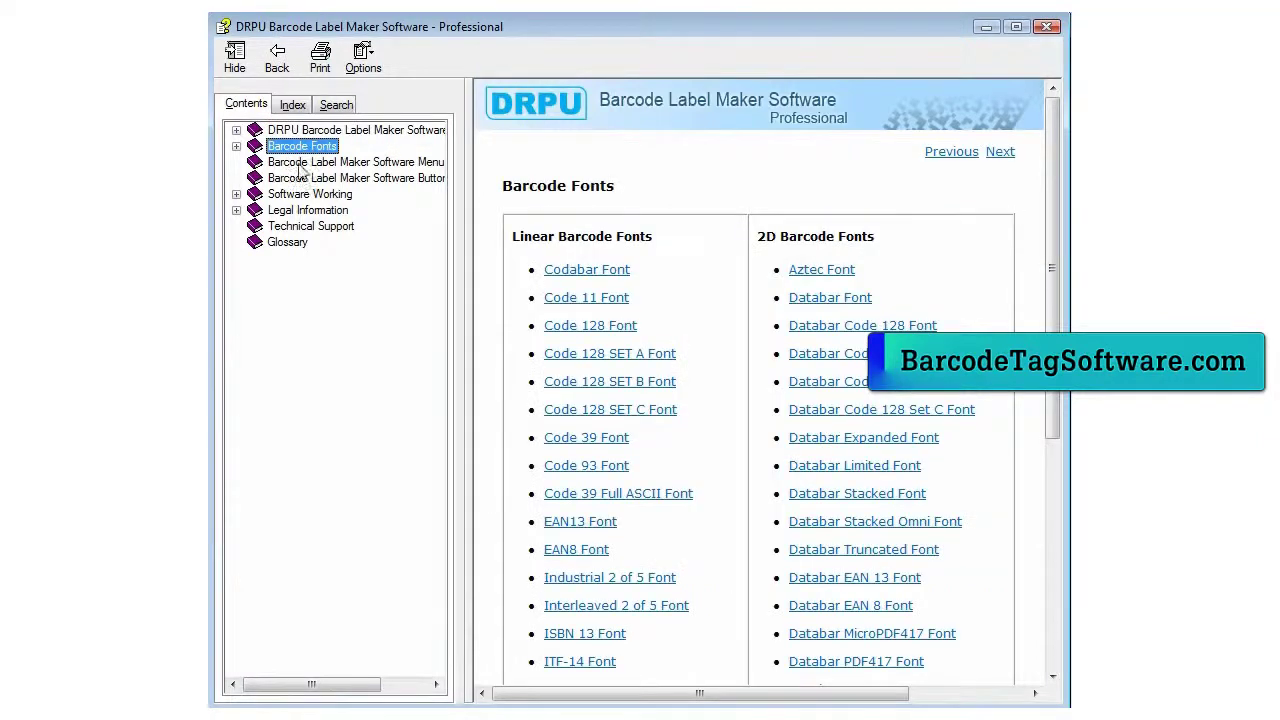
pyautogui.moveTo(1050, 258)
pyautogui.mouseDown()
pyautogui.moveTo(1063, 509)
pyautogui.moveTo(1050, 255)
pyautogui.mouseUp()
pyautogui.click(358, 163)
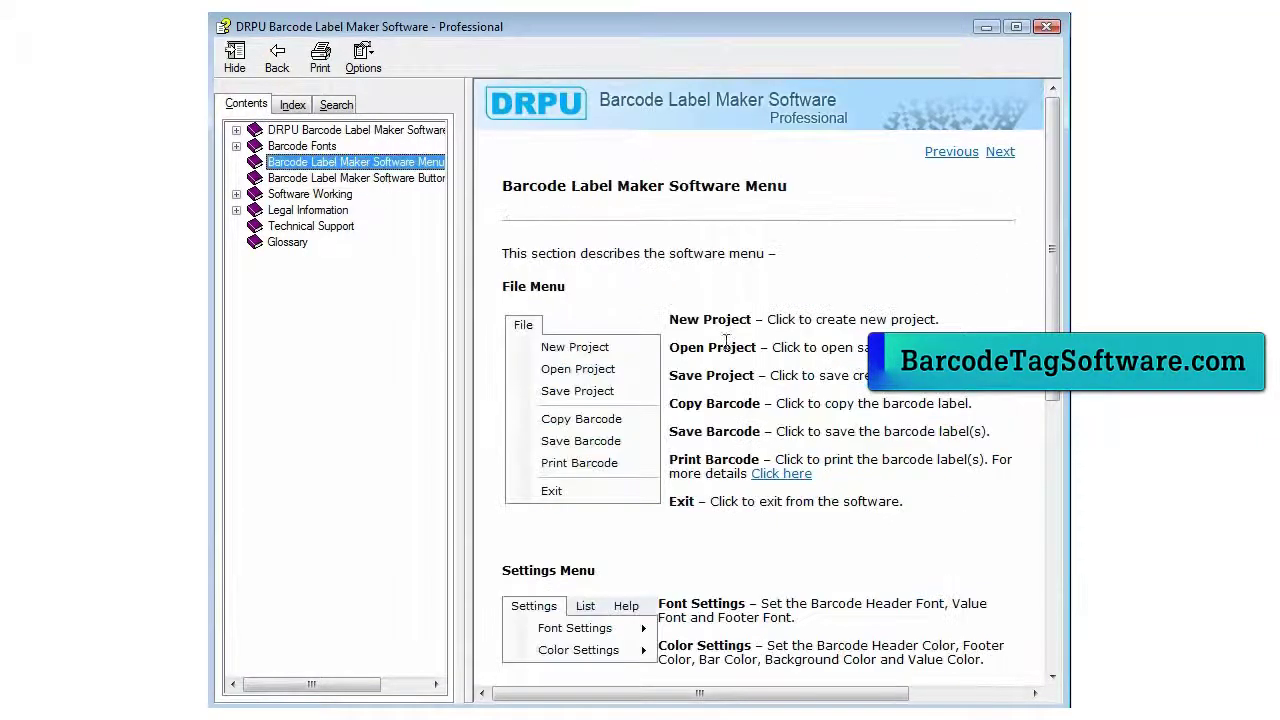
pyautogui.scroll(-10, 737, 345)
pyautogui.click(400, 178)
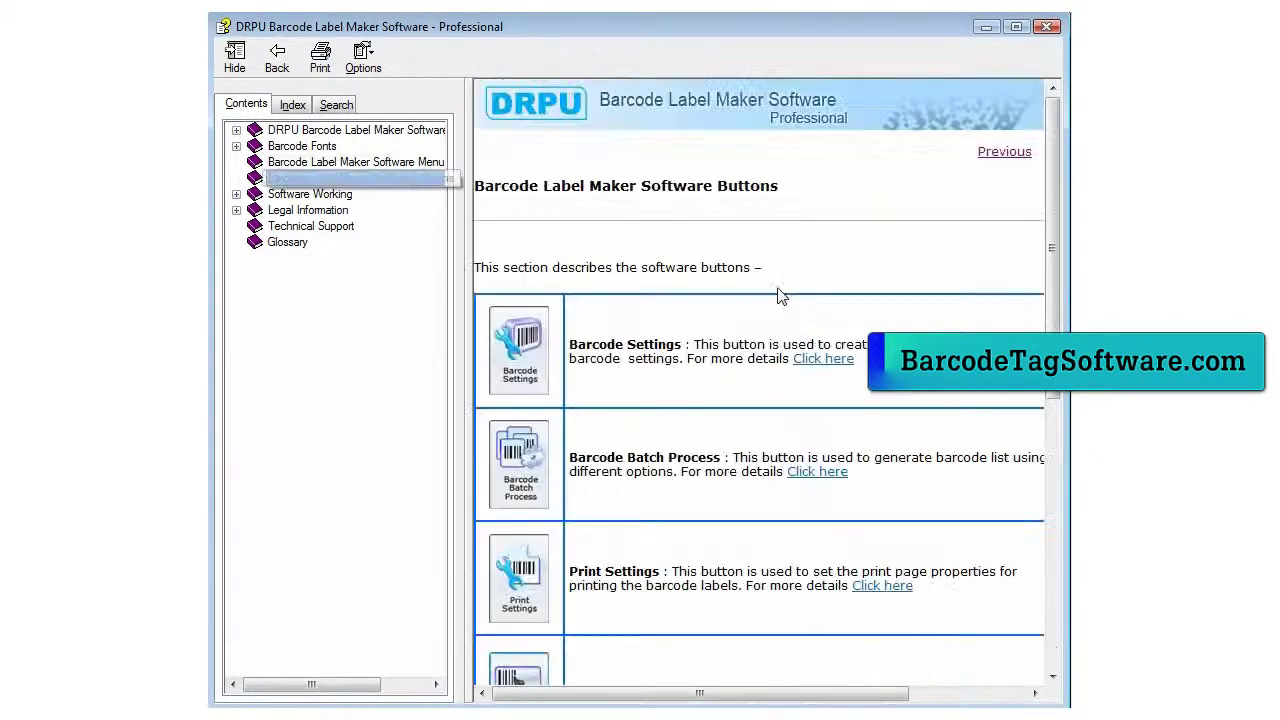
pyautogui.scroll(-15, 794, 300)
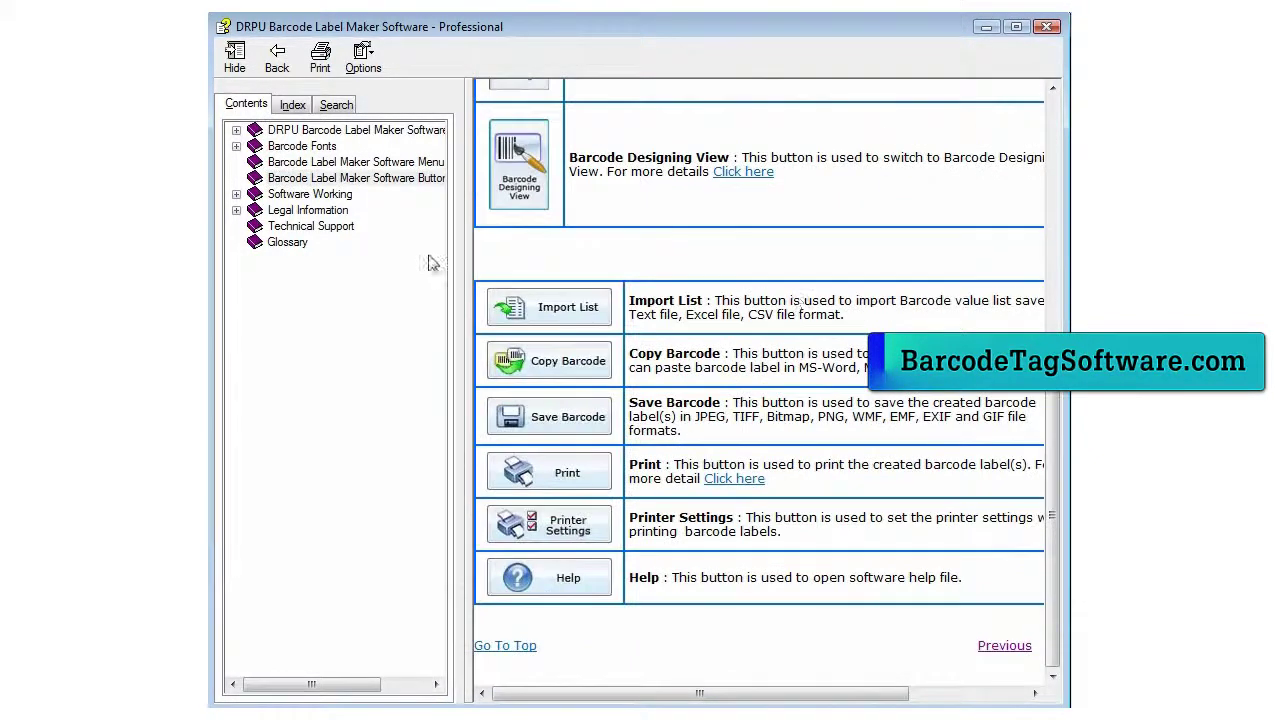
pyautogui.click(236, 195)
pyautogui.click(300, 211)
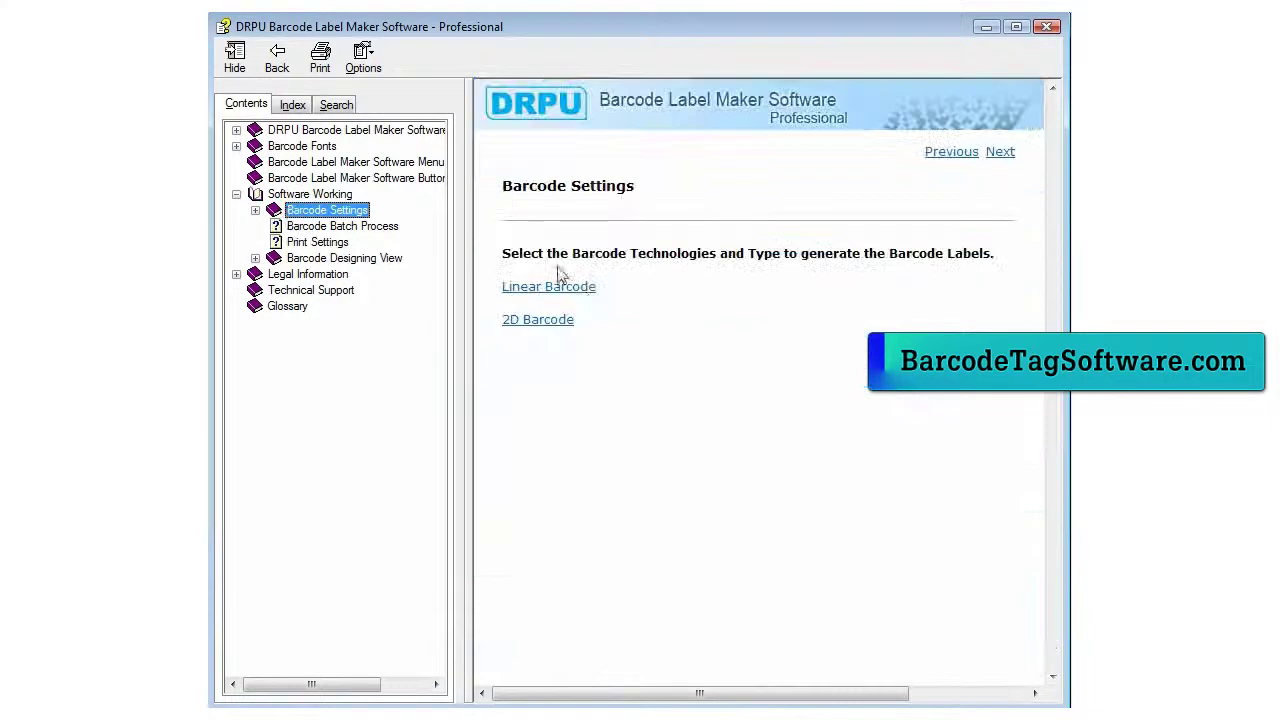
# Step: Read the help topics on 2D barcodes, the Barcode Designing View, label creation and the designing view menu bar
pyautogui.click(517, 321)
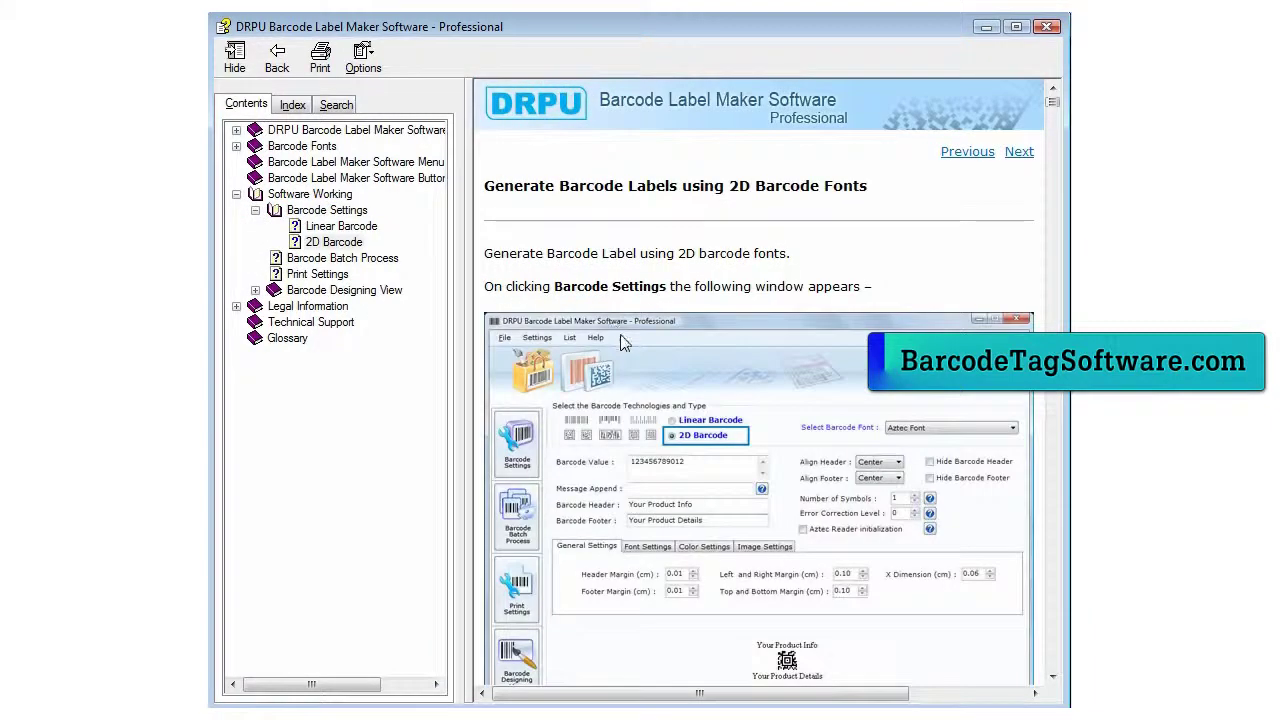
pyautogui.scroll(-12, 617, 323)
pyautogui.click(330, 290)
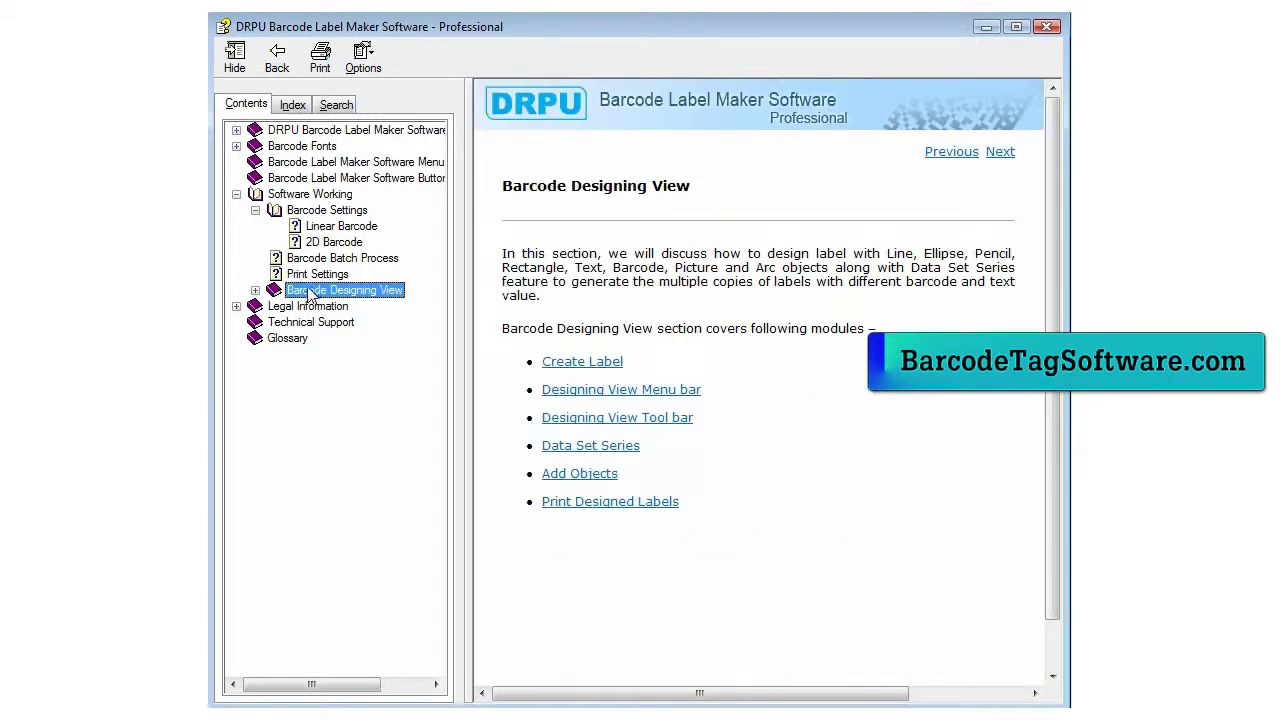
pyautogui.click(266, 292)
pyautogui.click(338, 306)
pyautogui.click(347, 321)
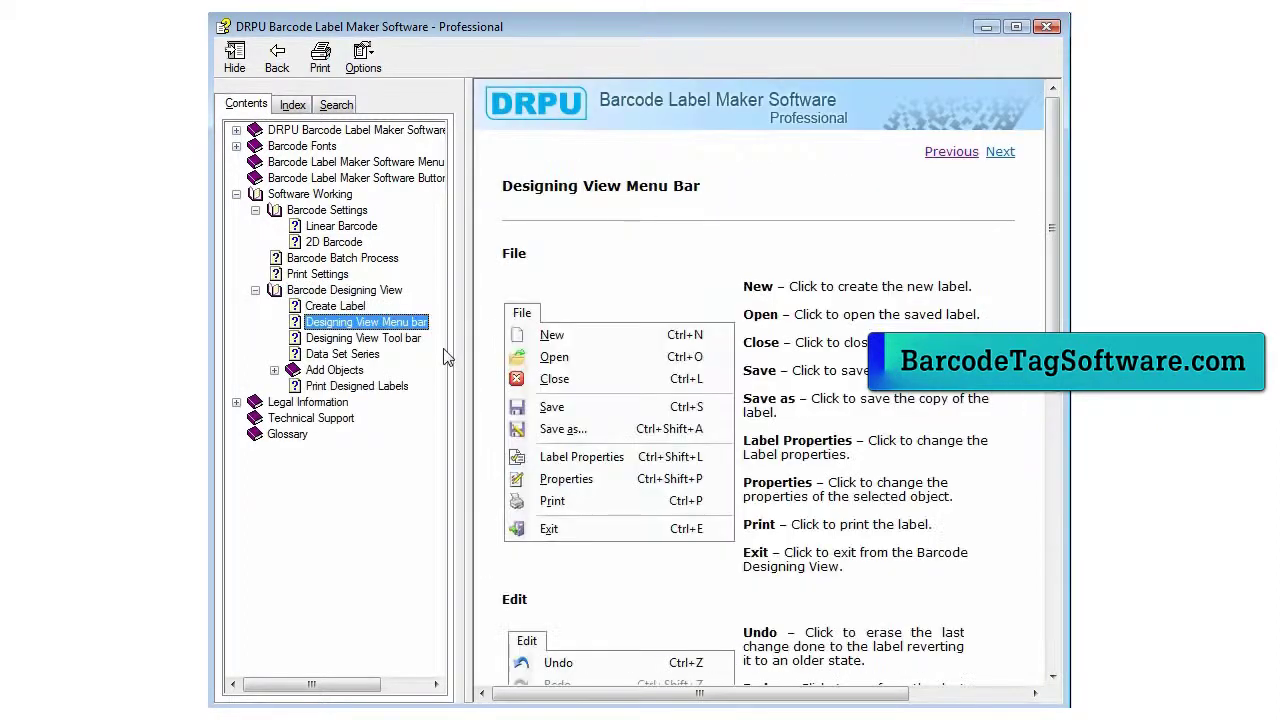
pyautogui.scroll(-1, 660, 330)
pyautogui.scroll(-10, 660, 332)
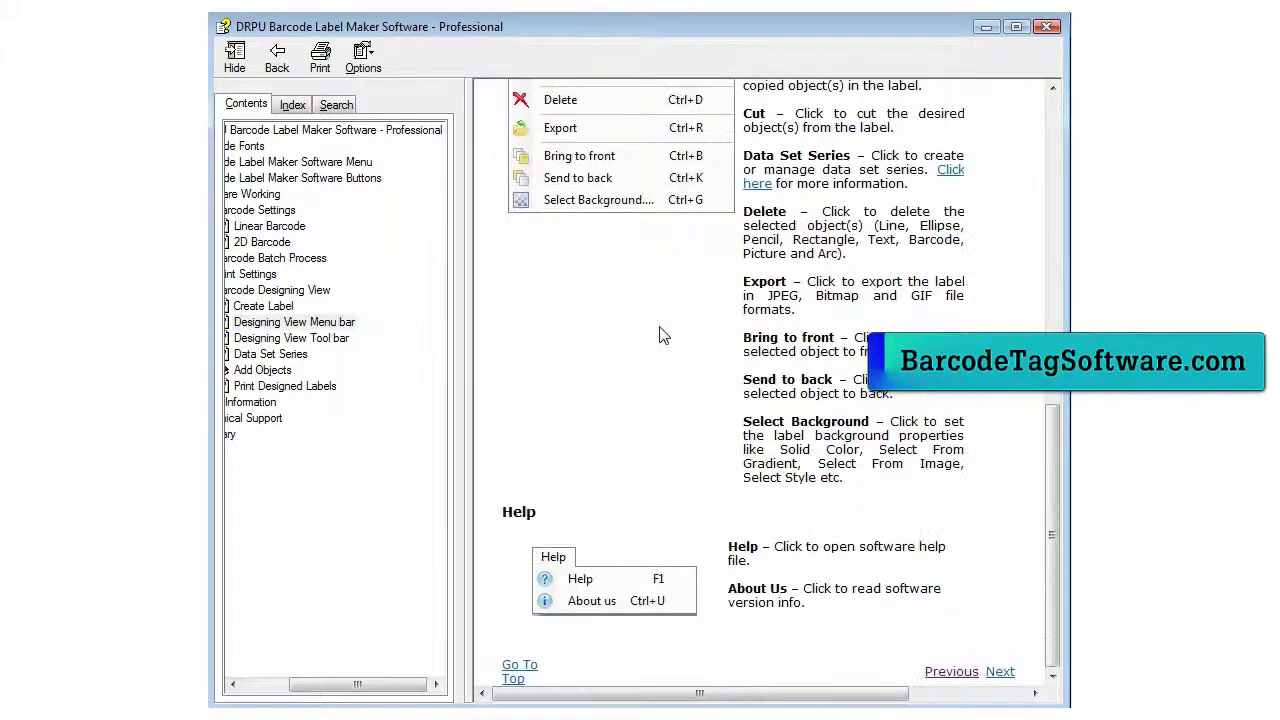
# Step: Read the Technical Support help topic and close the help window
pyautogui.moveTo(334, 683); pyautogui.dragTo(260, 680)
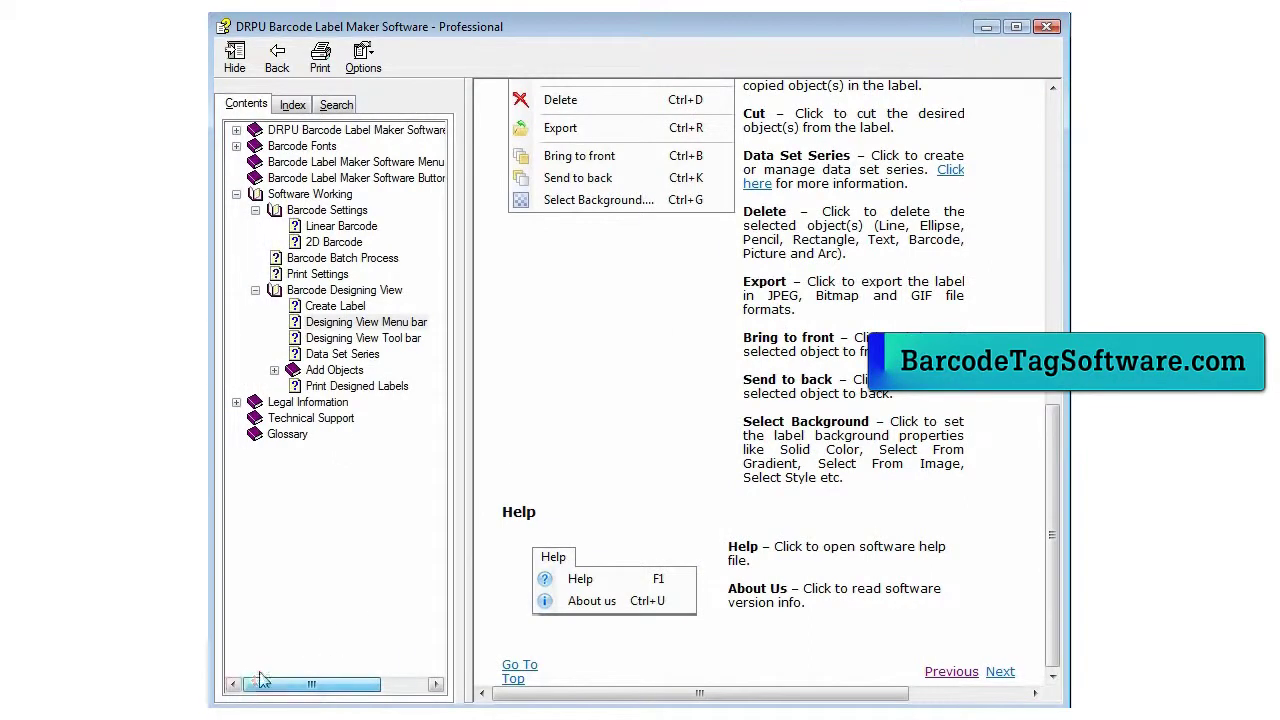
pyautogui.click(311, 418)
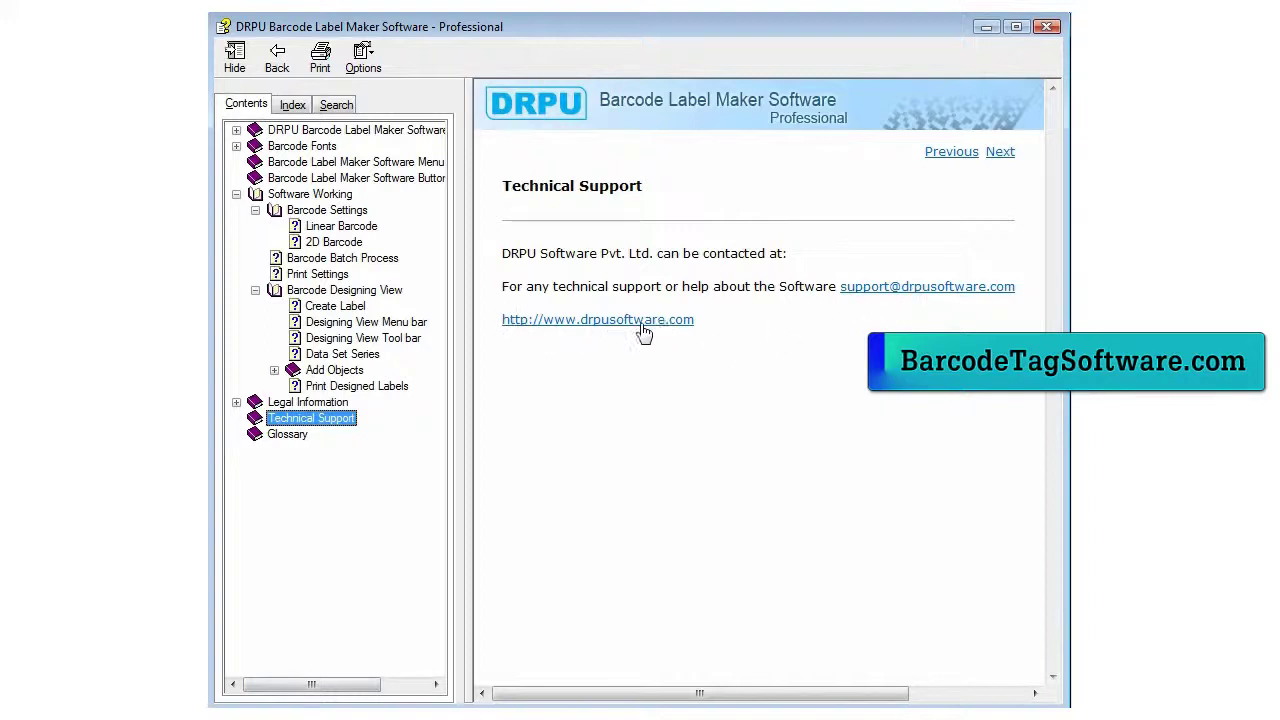
pyautogui.click(1047, 26)
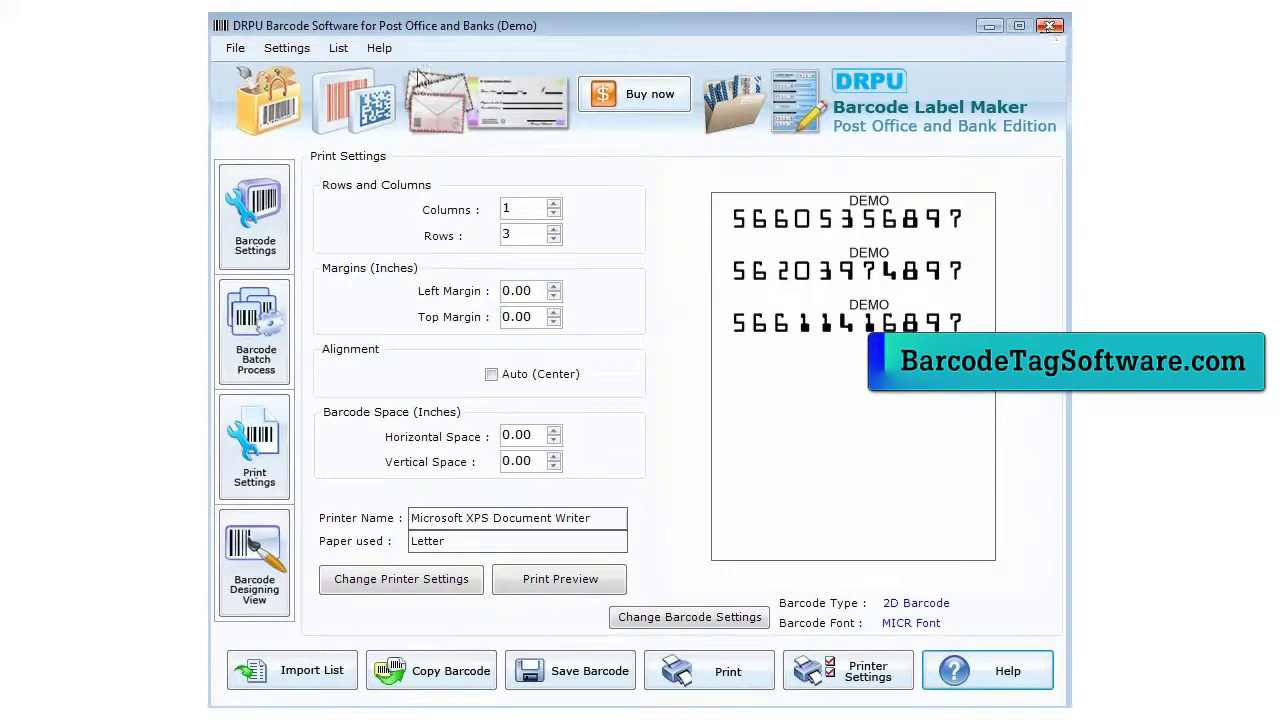
# Step: View the software's About Us information, close it, and choose the online purchase option
pyautogui.click(378, 48)
pyautogui.click(405, 91)
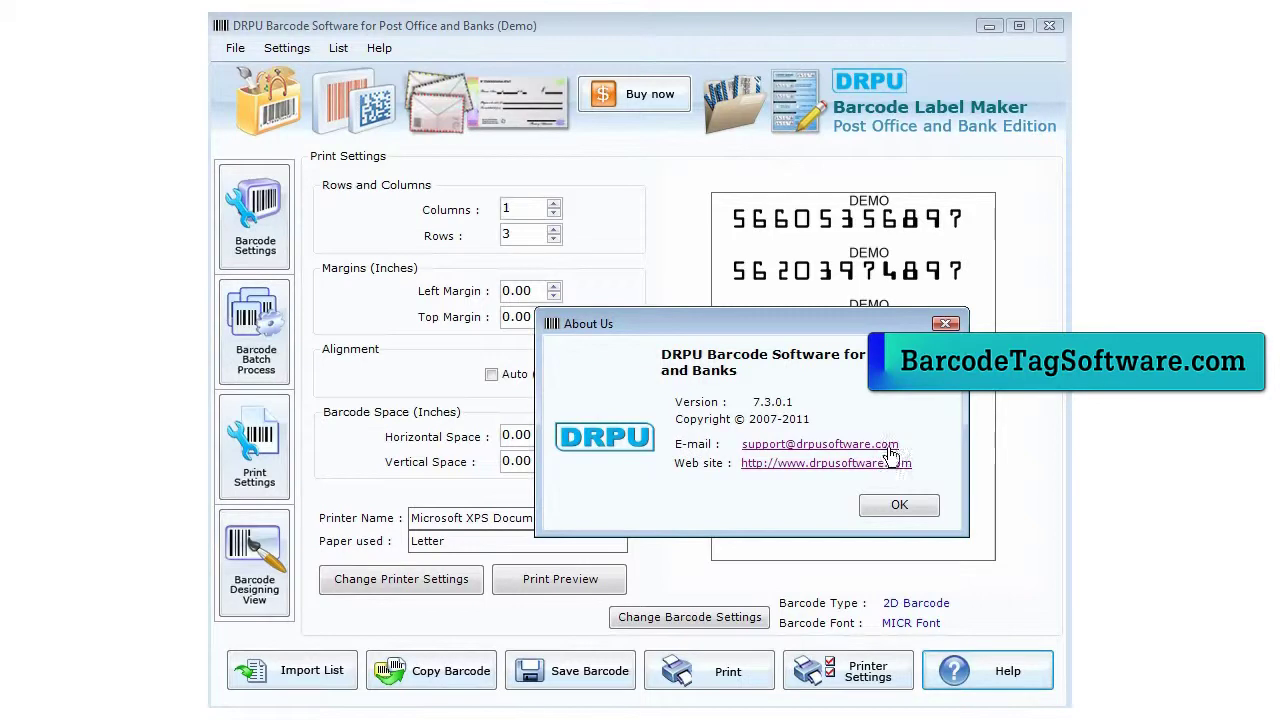
pyautogui.click(895, 505)
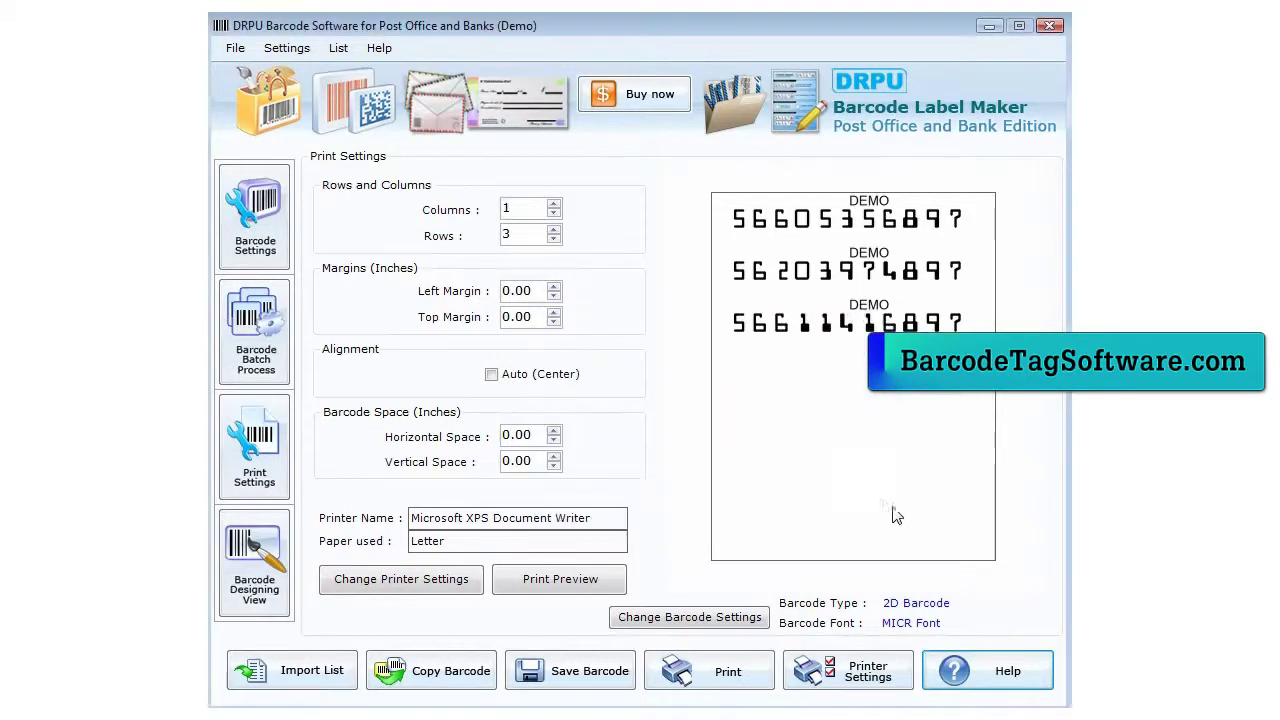
pyautogui.click(379, 48)
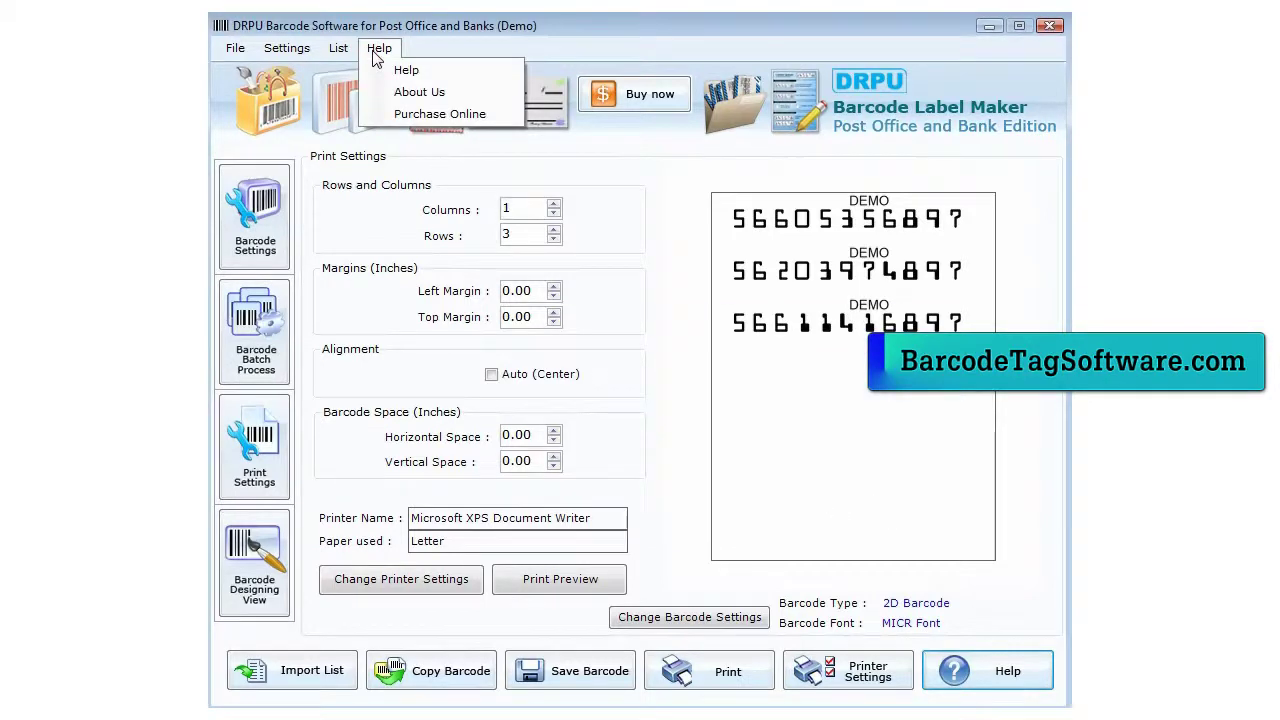
pyautogui.click(470, 116)
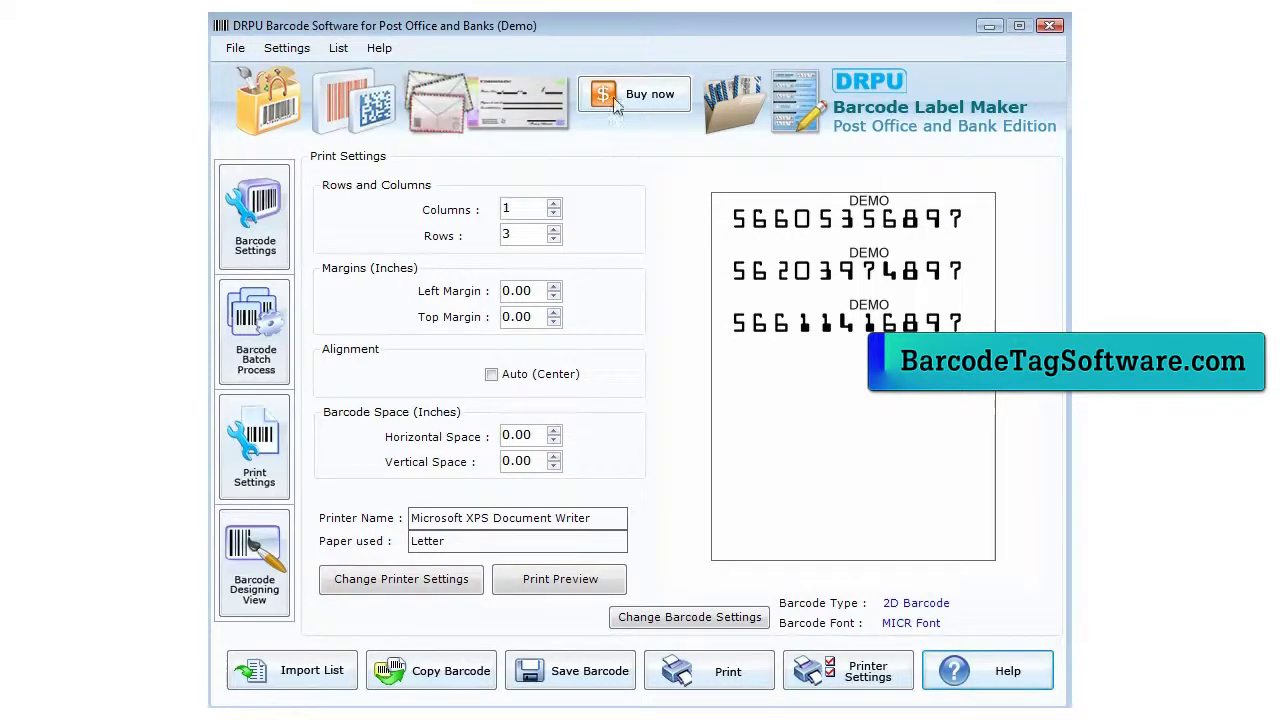